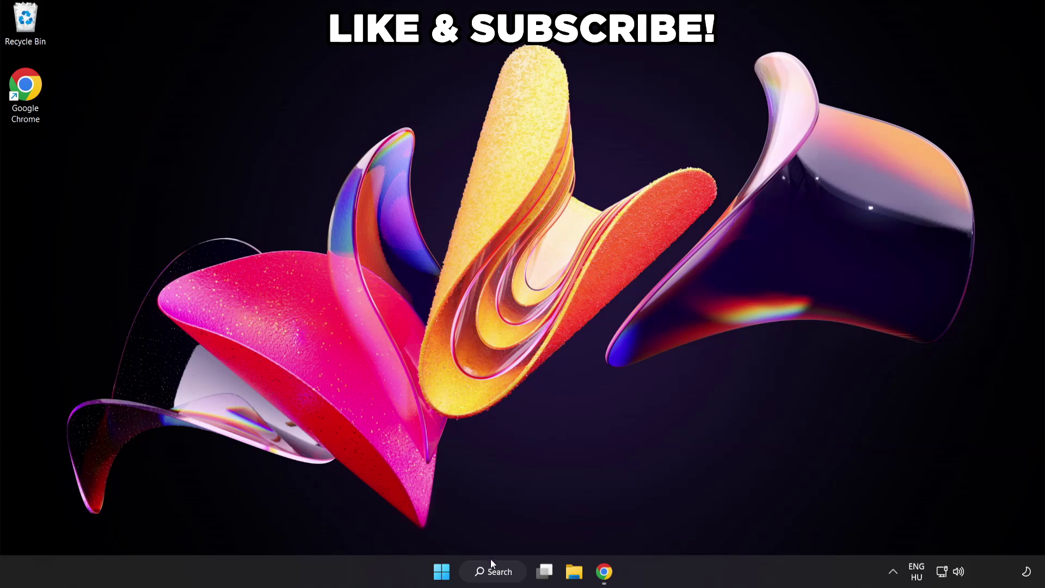
Search for 'edit power plan' and open the Balanced plan's Edit Plan Settings.
left_click(504, 573)
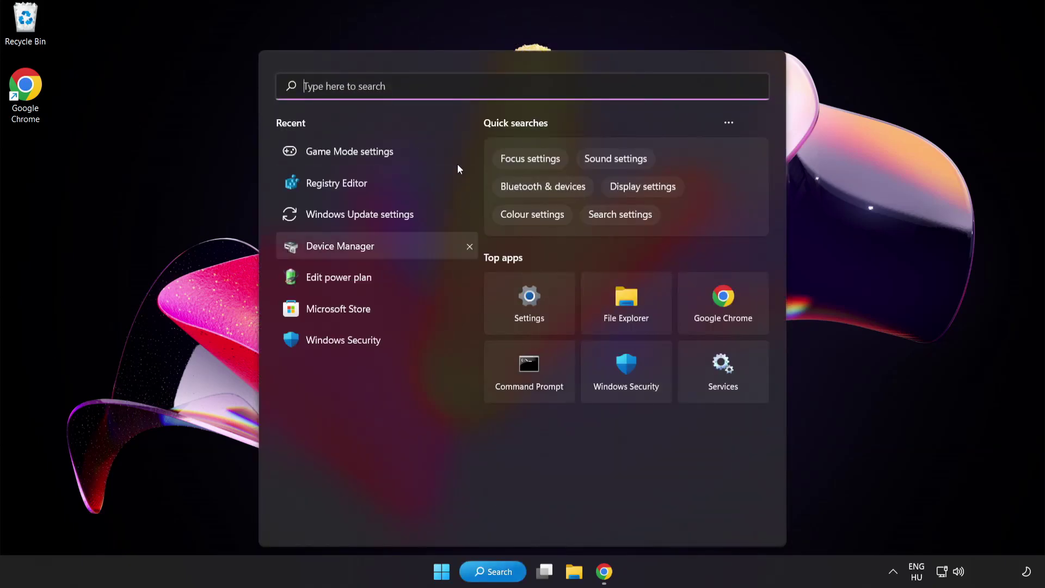
type("edit power p")
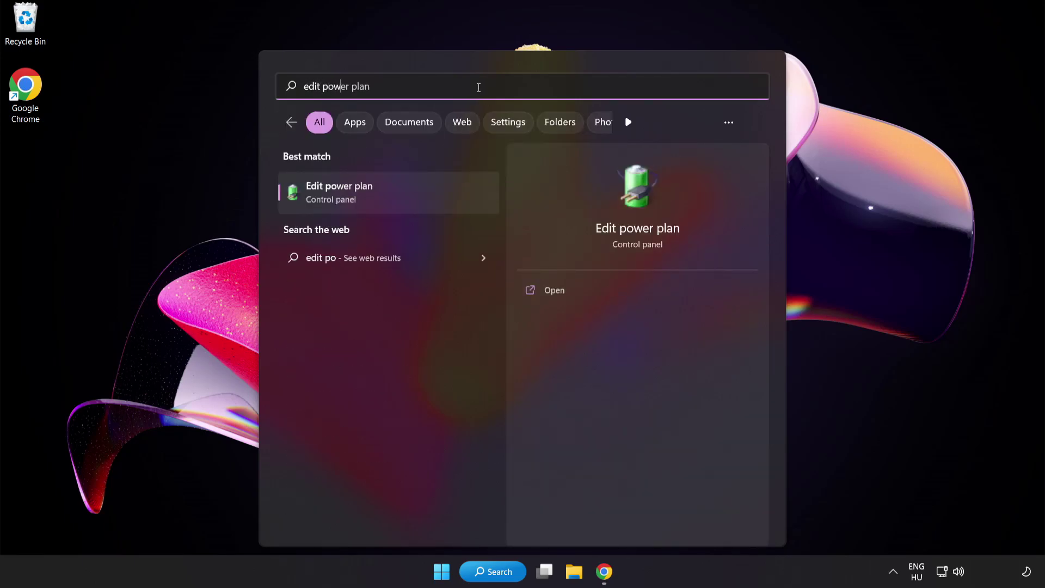
type("lan")
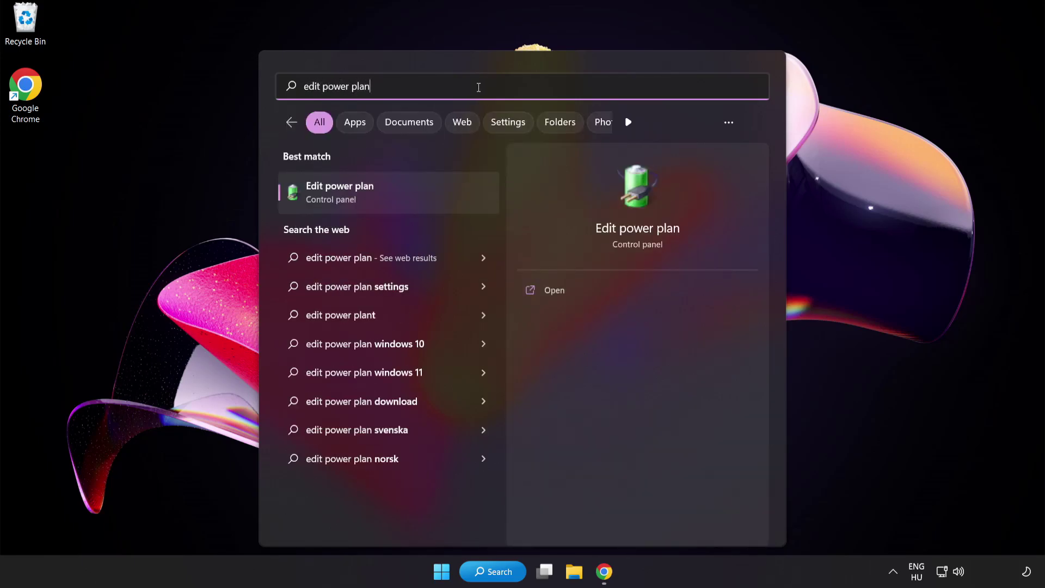
left_click(423, 198)
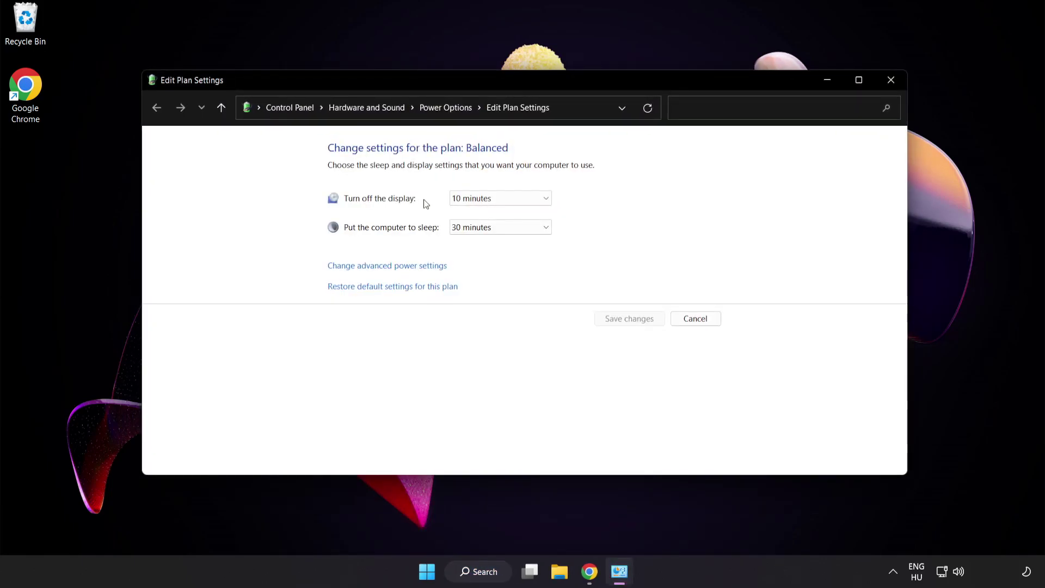
Make High performance the active power plan in Power Options, then close the window.
left_click(455, 109)
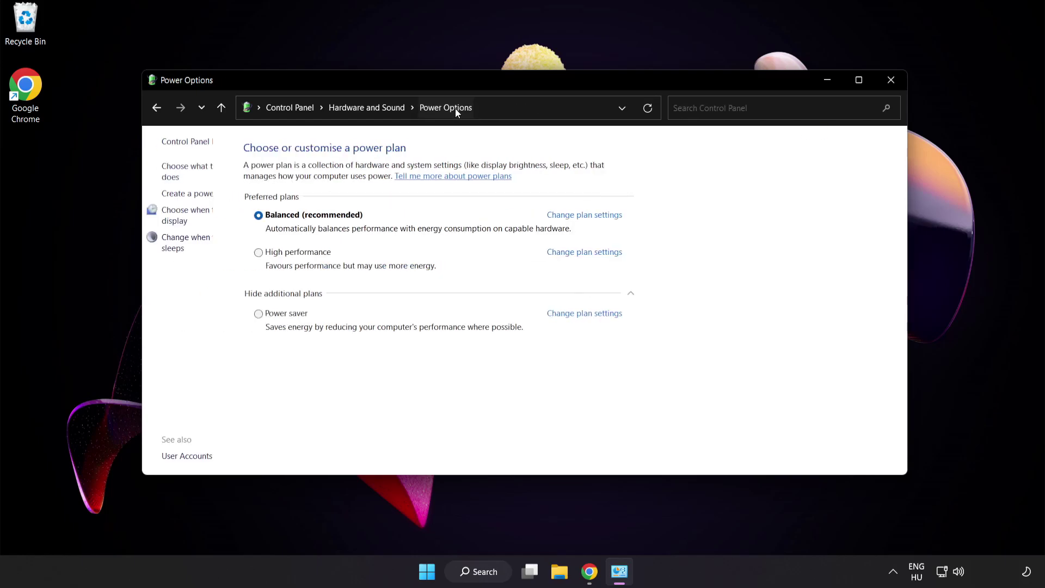
left_click(349, 255)
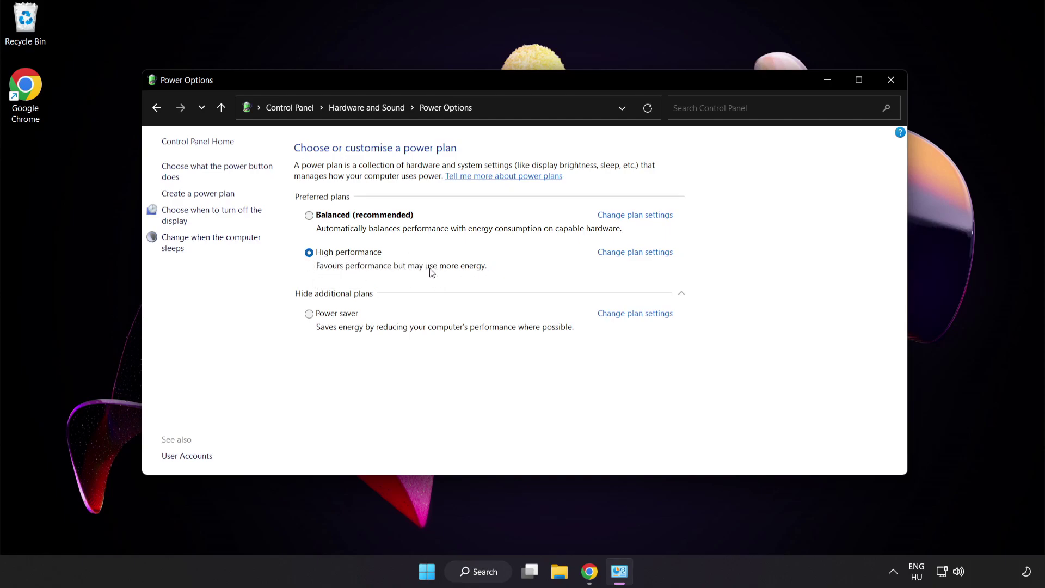
left_click(891, 80)
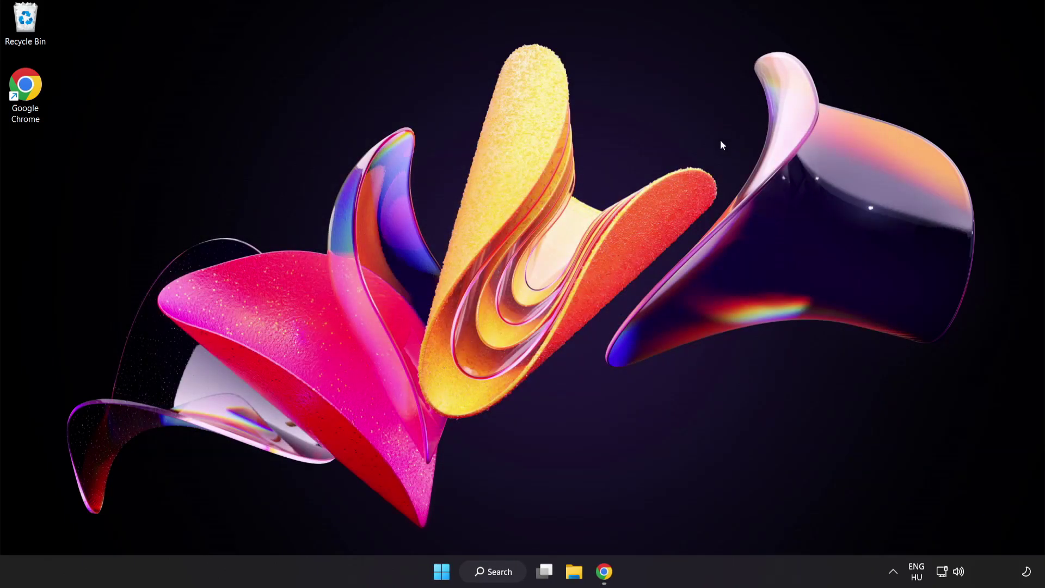
Launch Device Manager through a 'device manage' search and centre its window.
left_click(499, 569)
type("device manager")
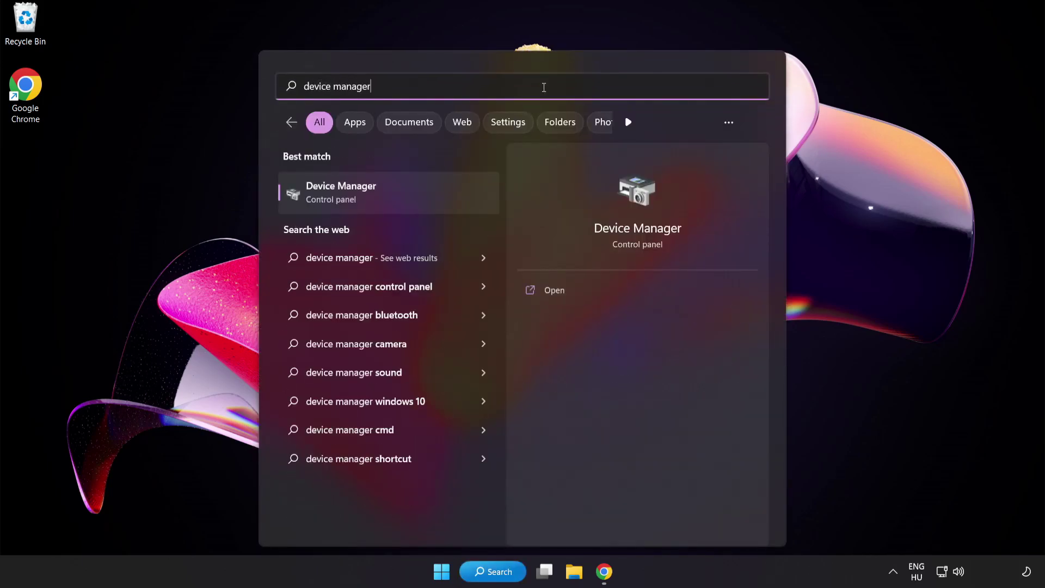
left_click(428, 199)
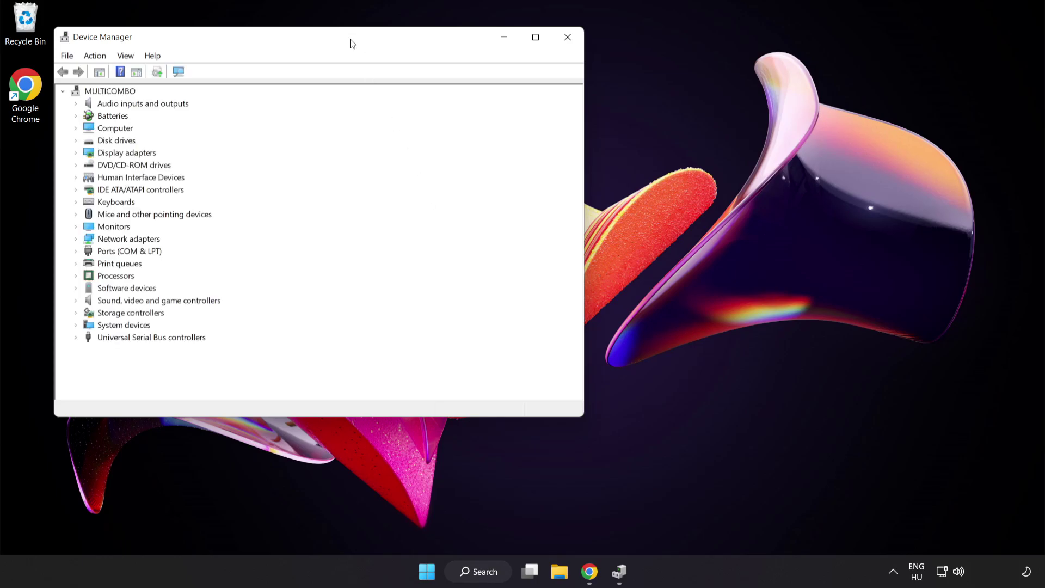
left_click_drag(352, 43, 528, 105)
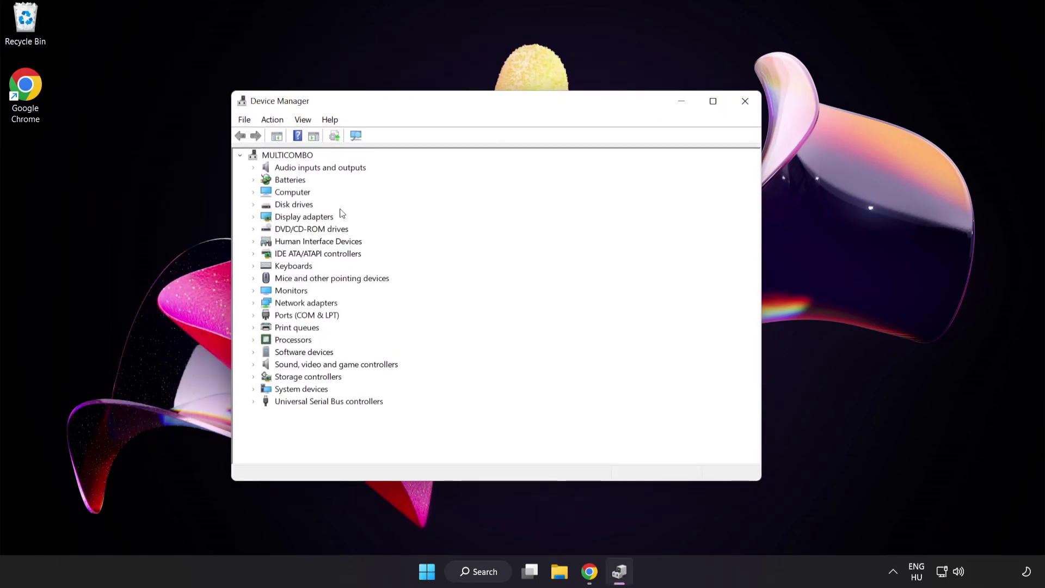
Expand Display adapters and select the VMware SVGA 3D adapter.
left_click(268, 220)
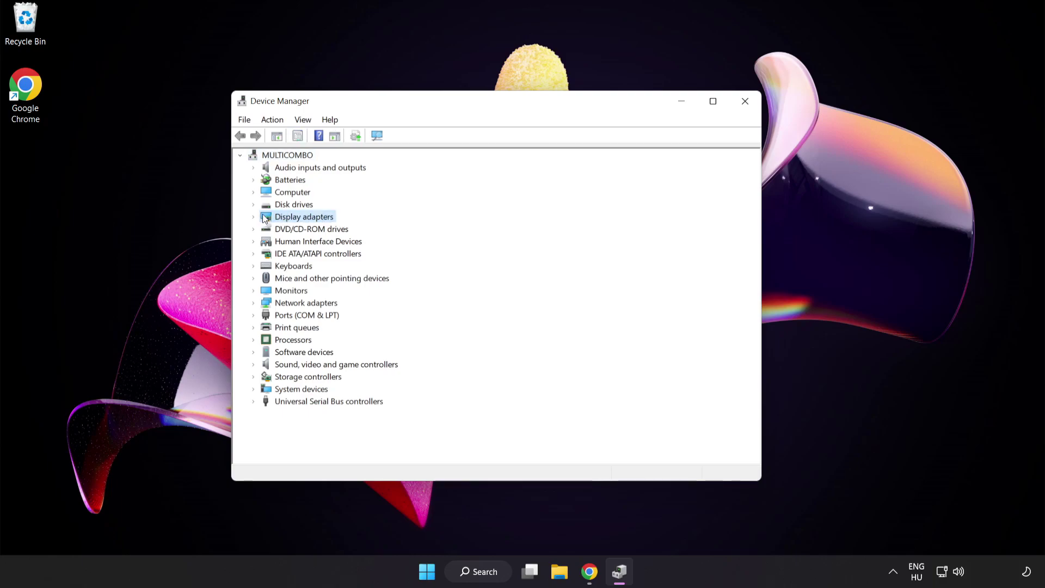
left_click(254, 217)
left_click(298, 230)
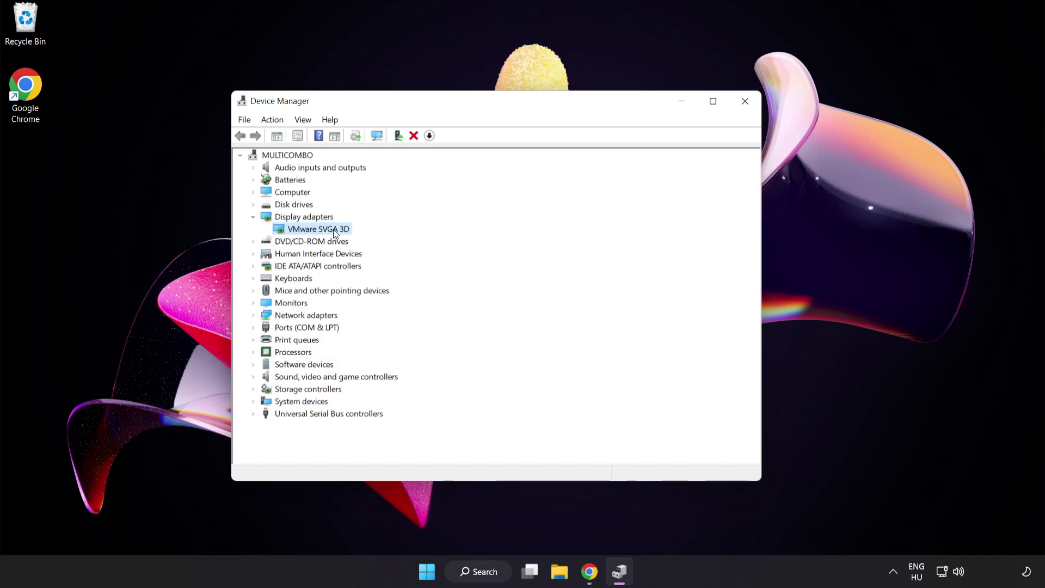
Search automatically for a newer VMware SVGA 3D driver, dismiss the result, and close Device Manager.
right_click(333, 230)
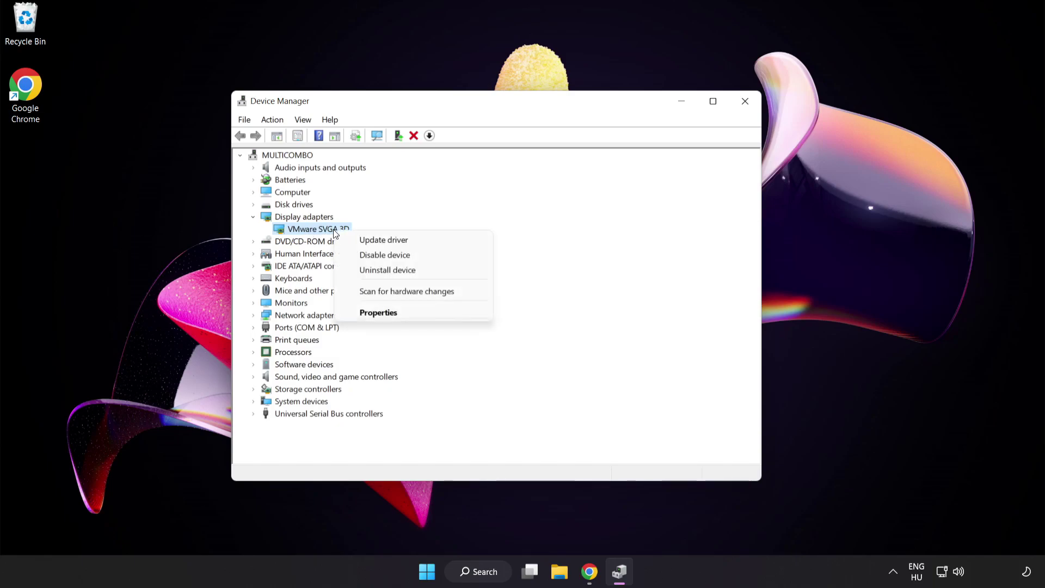
left_click(410, 241)
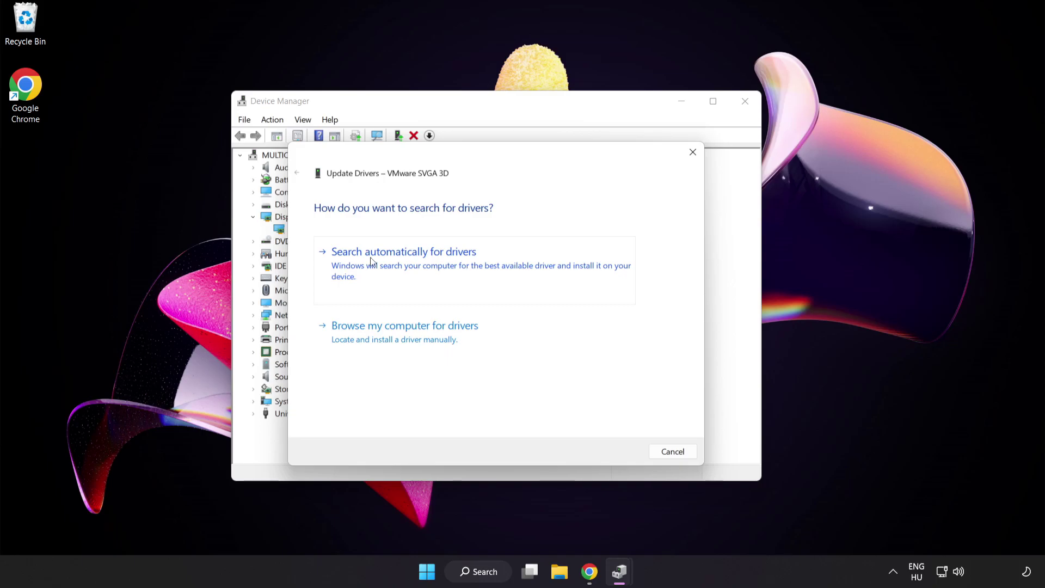
left_click(431, 264)
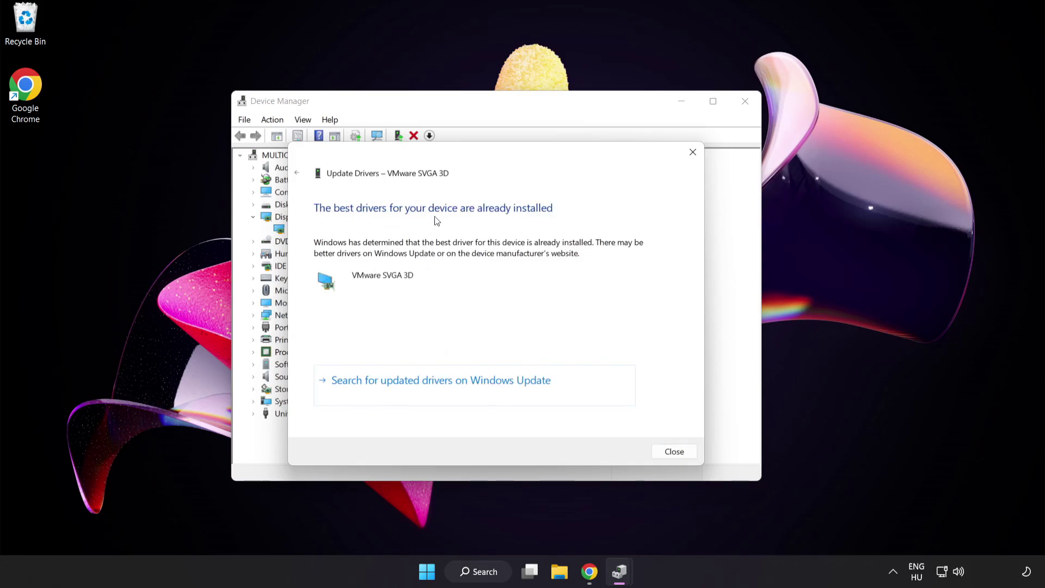
left_click(674, 452)
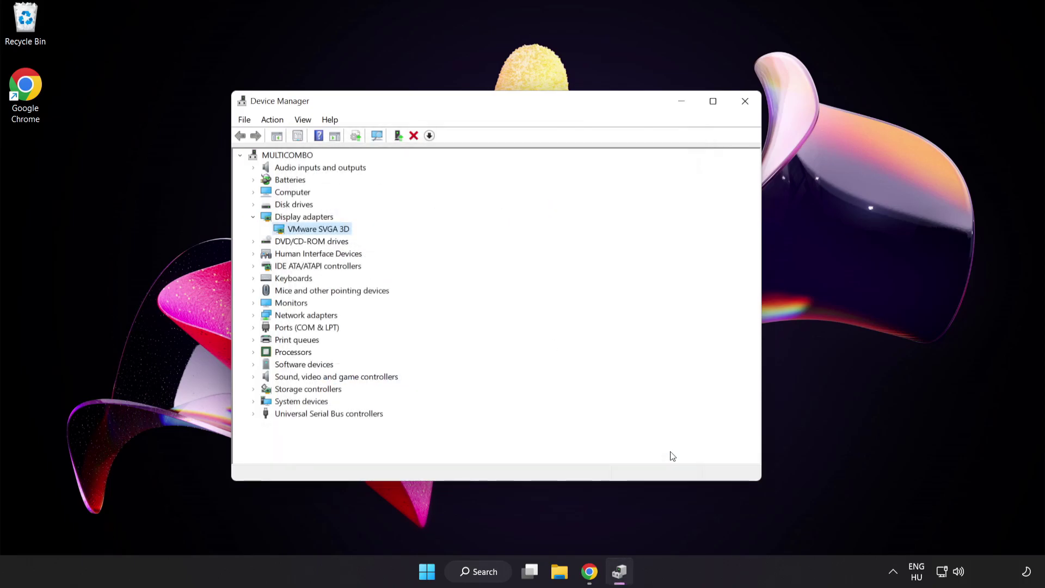
left_click(741, 109)
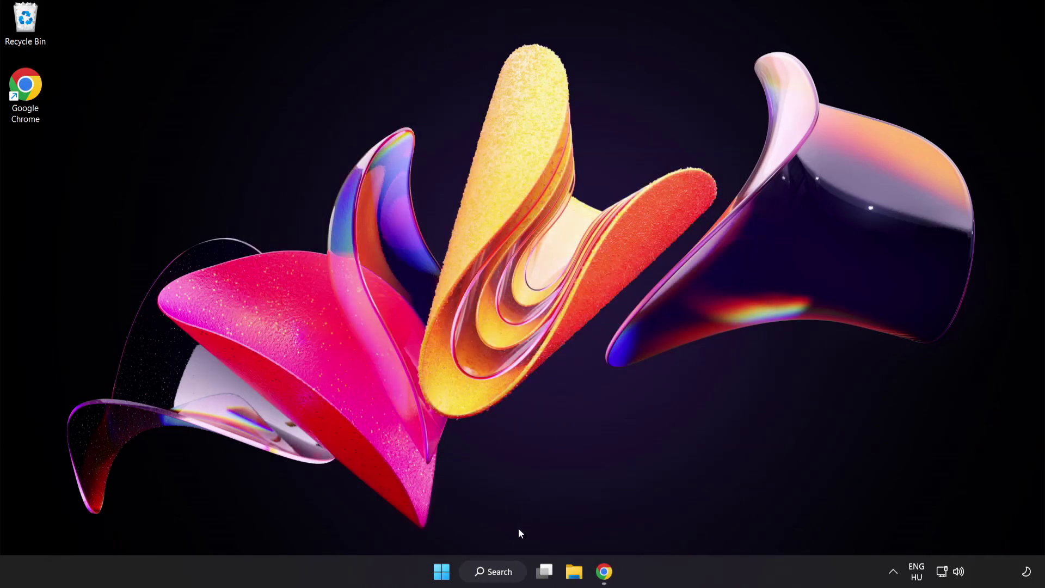
Search 'game mode settings' and open the Gaming > Game Mode page in Settings.
left_click(505, 579)
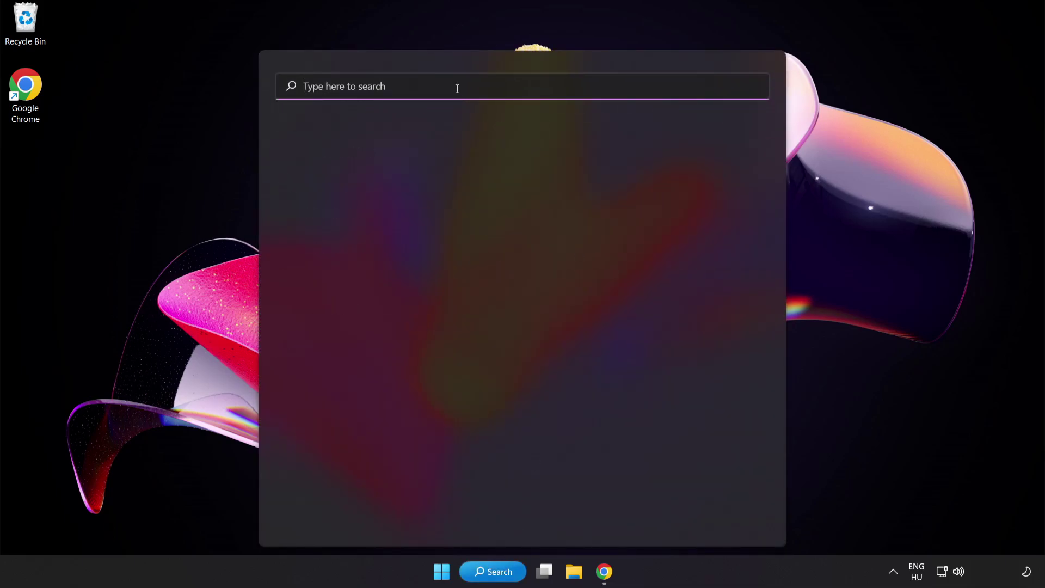
type("game mode settings")
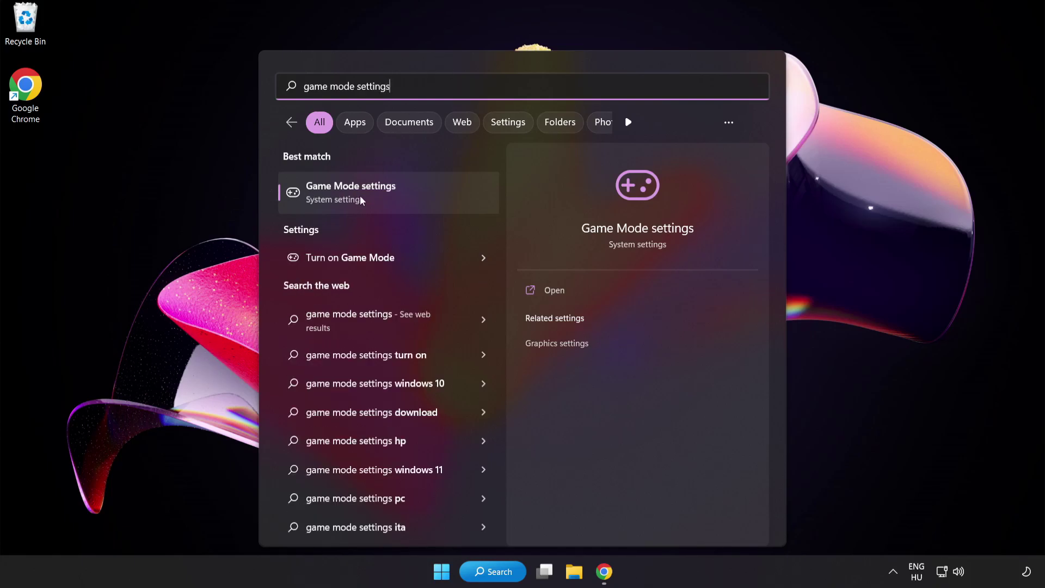
left_click(381, 197)
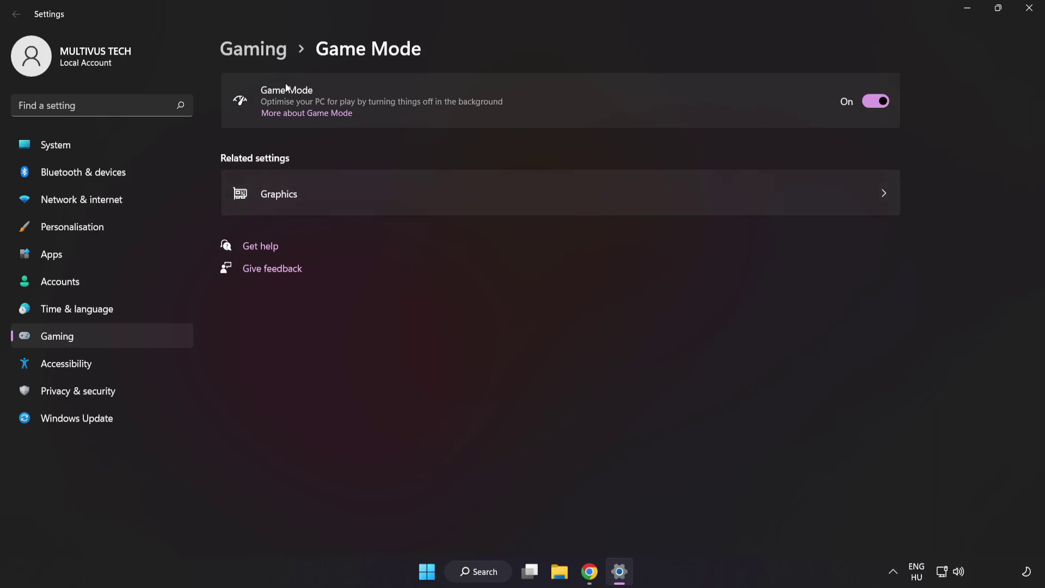
Go from Gaming to Xbox Game Bar, with its controller-button option off, then close Settings.
left_click(258, 53)
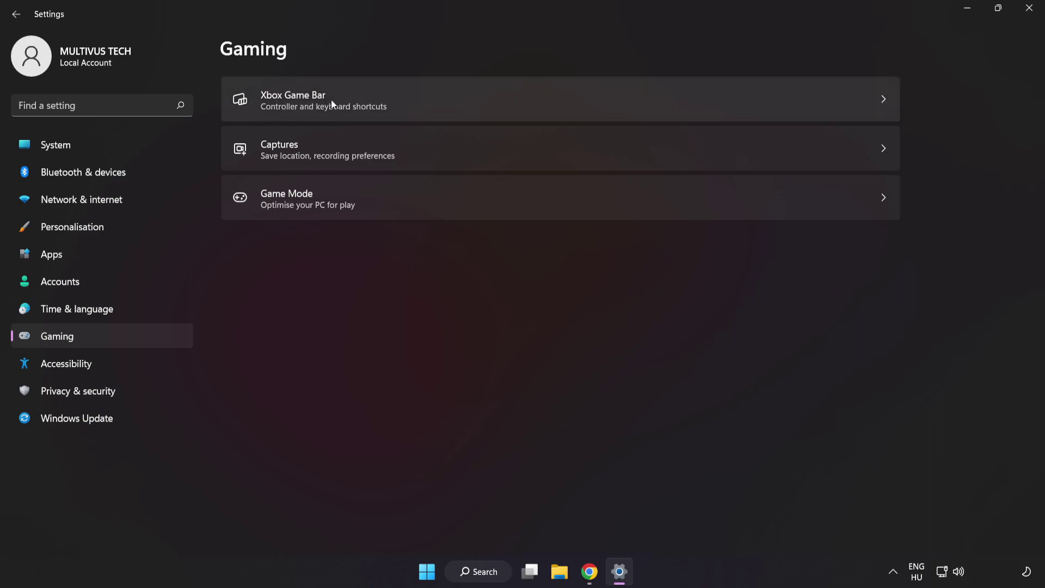
left_click(754, 97)
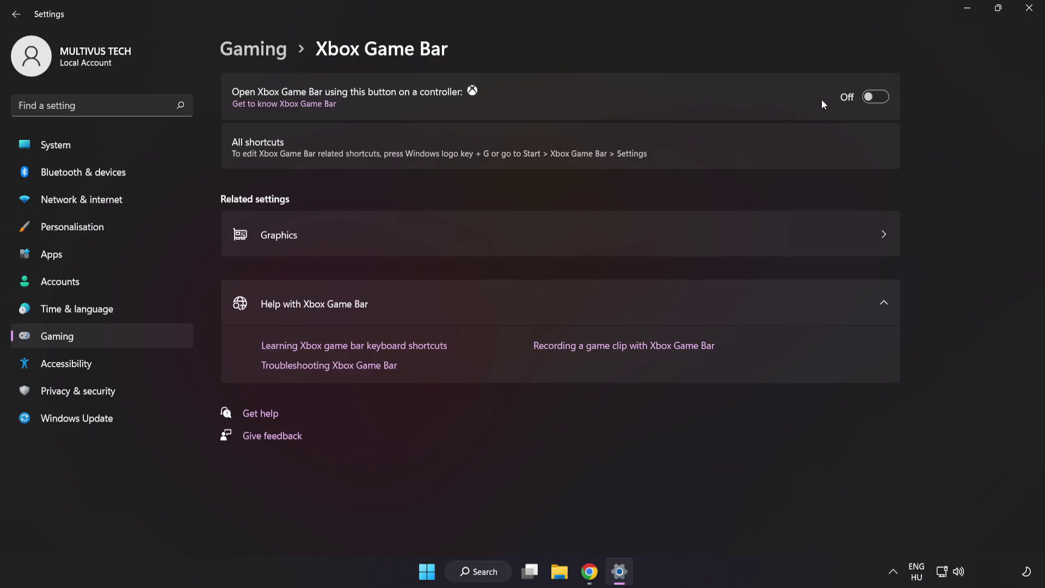
left_click(1033, 17)
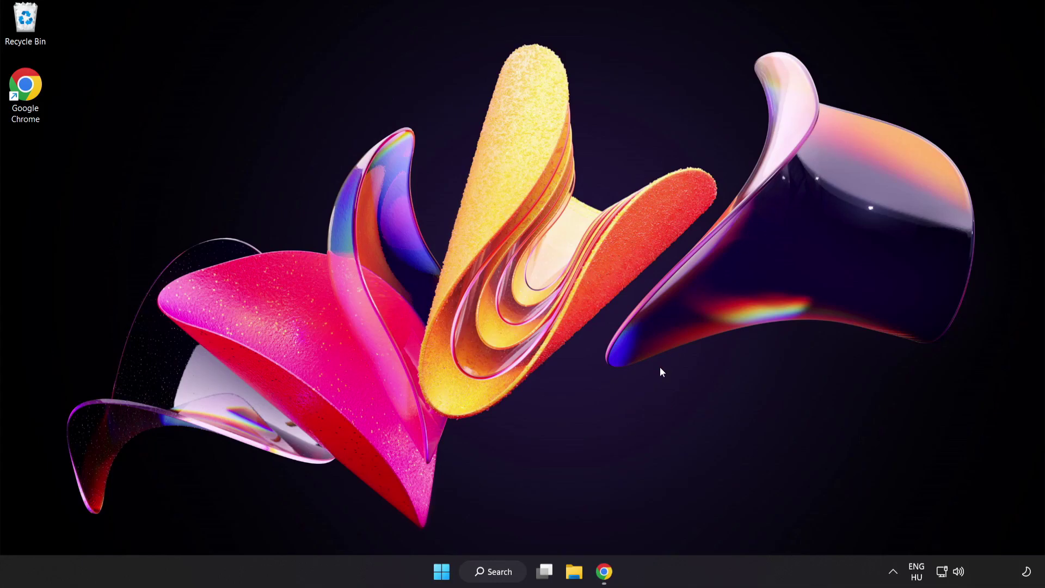
Open Task Manager from the Start right-click menu and end the Google Chrome task.
right_click(440, 575)
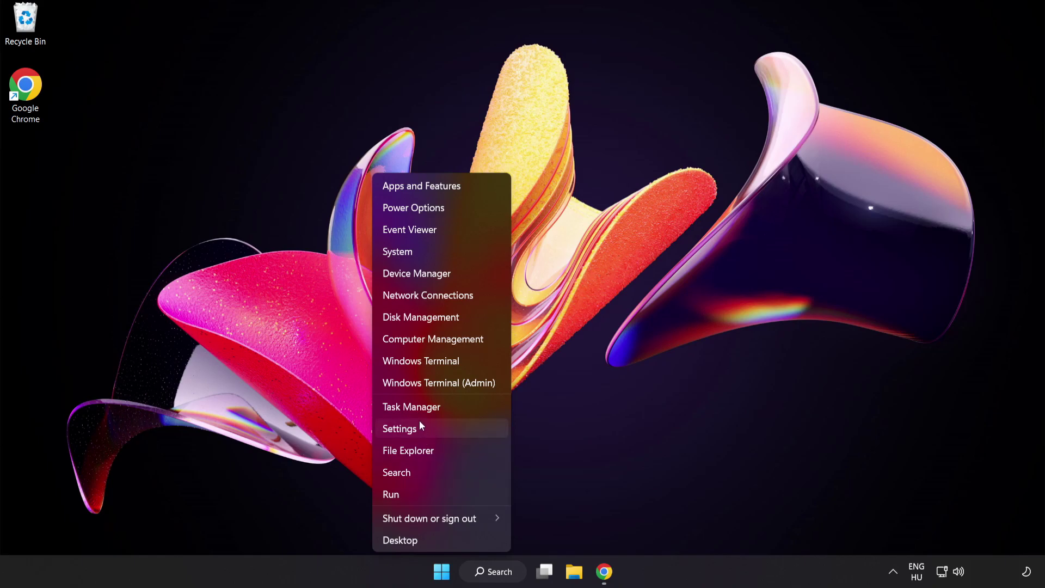
left_click(449, 406)
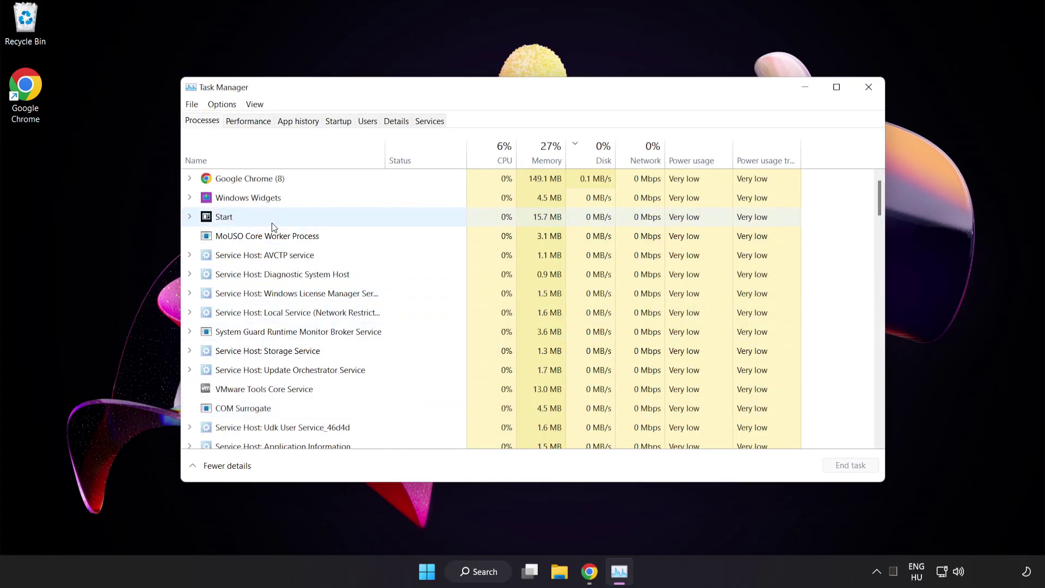
left_click(267, 179)
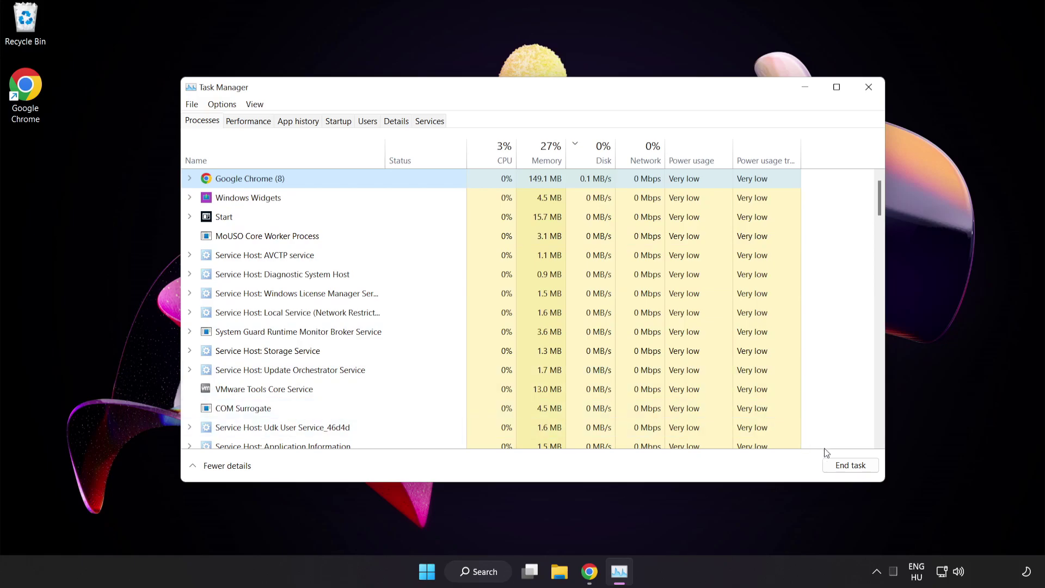
left_click(848, 465)
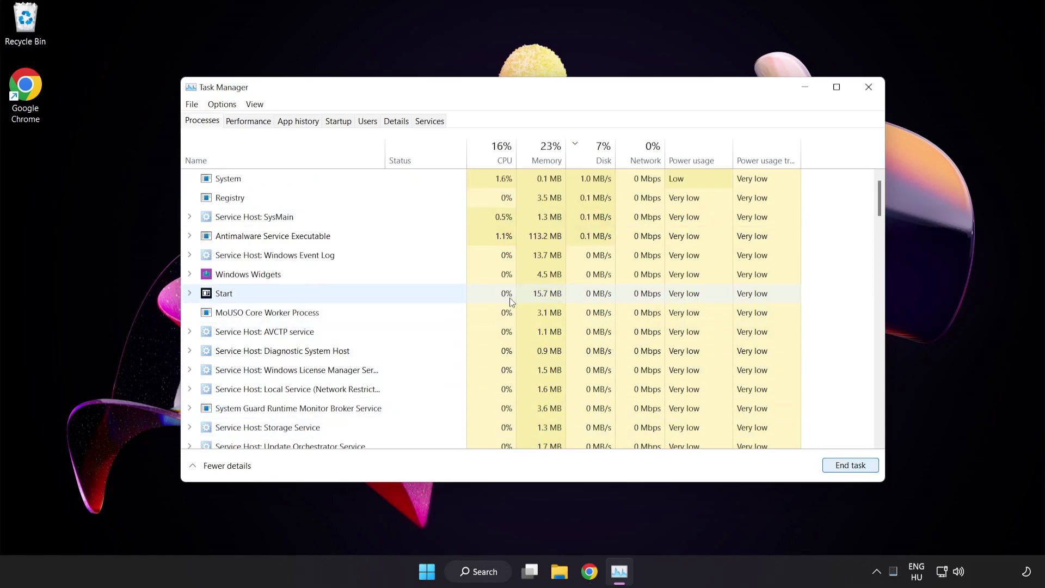
left_click_drag(879, 212, 868, 164)
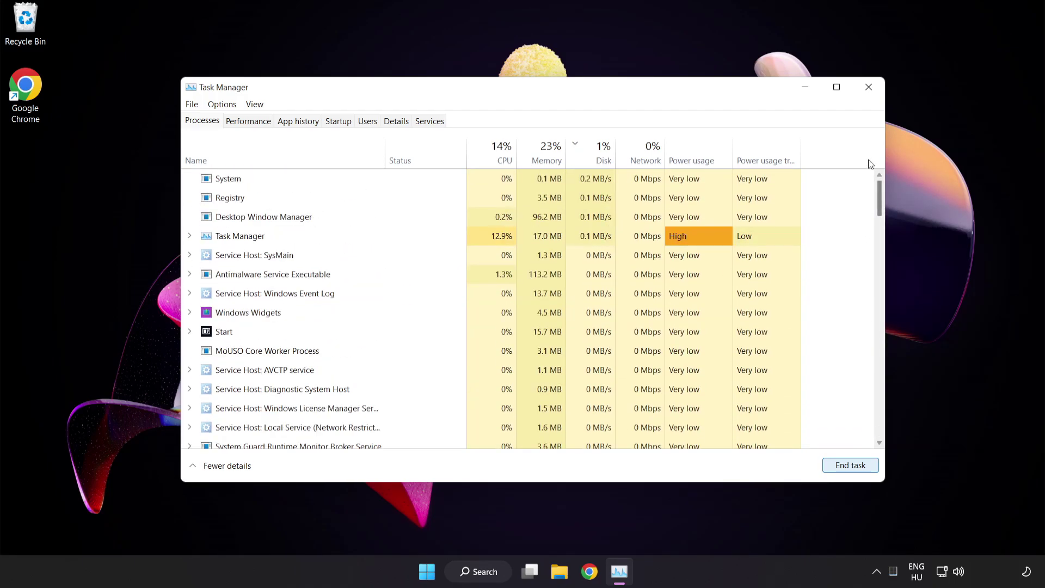
Disable Cortana, Phone Link and Terminal as startup apps, then close Task Manager.
left_click(341, 122)
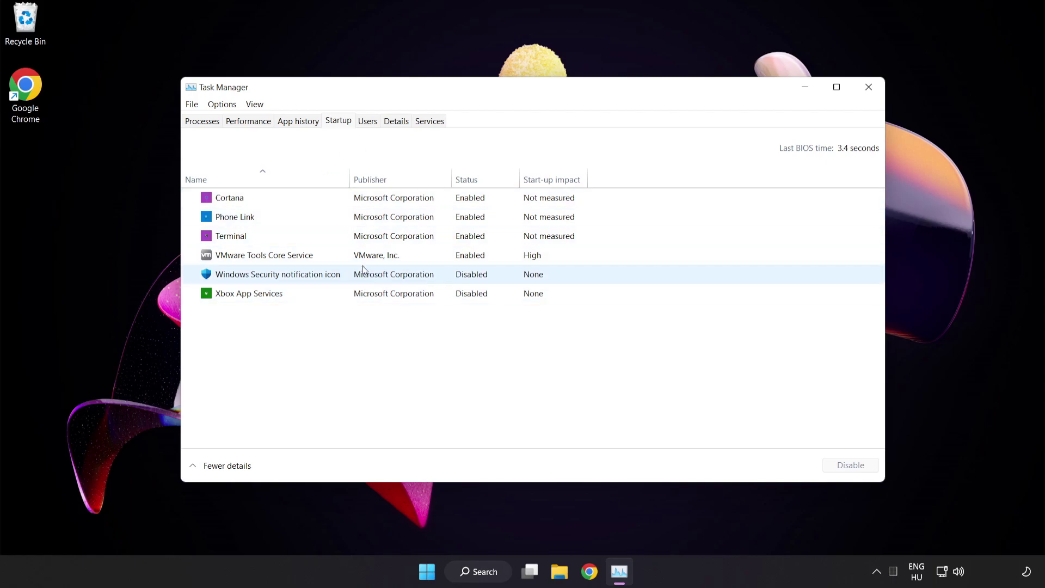
left_click(368, 202)
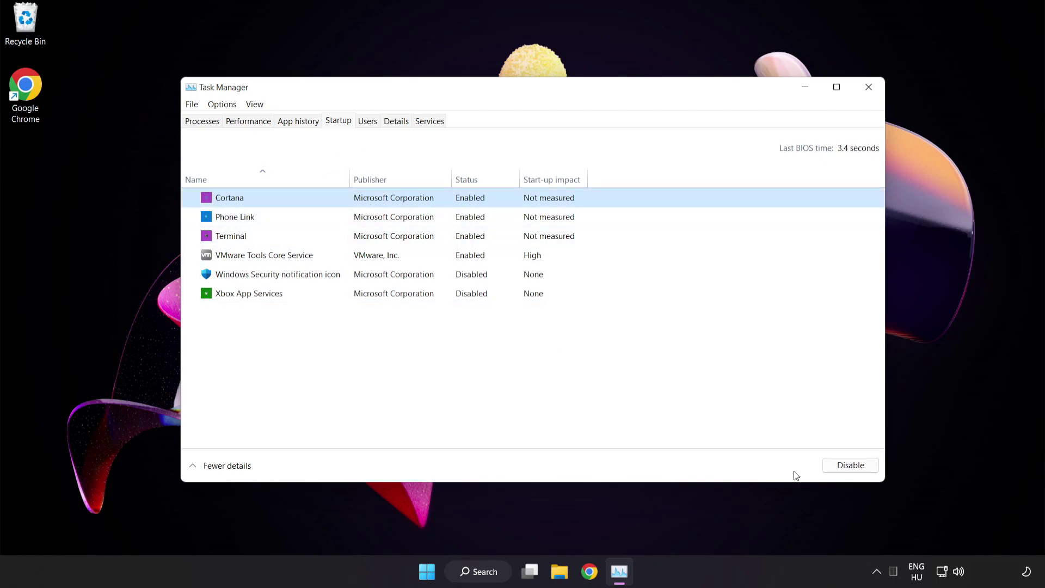
left_click(853, 466)
left_click(304, 219)
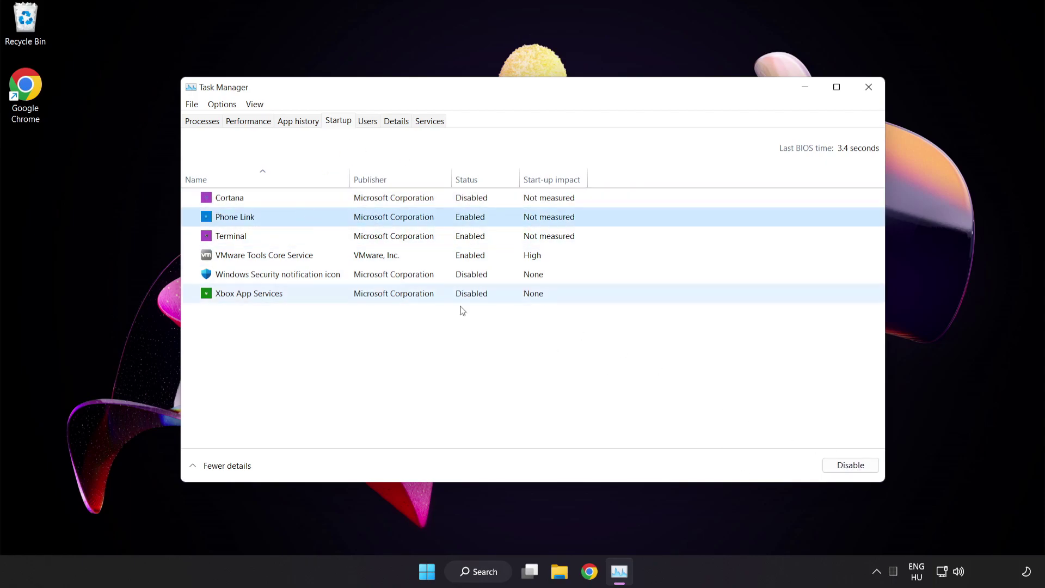
left_click(850, 465)
left_click(417, 240)
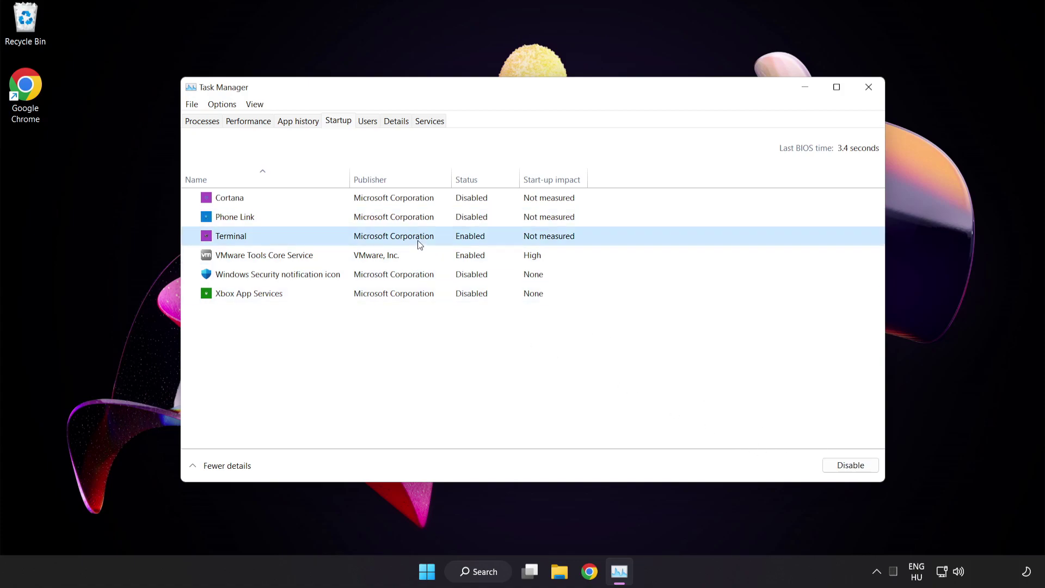
left_click(851, 465)
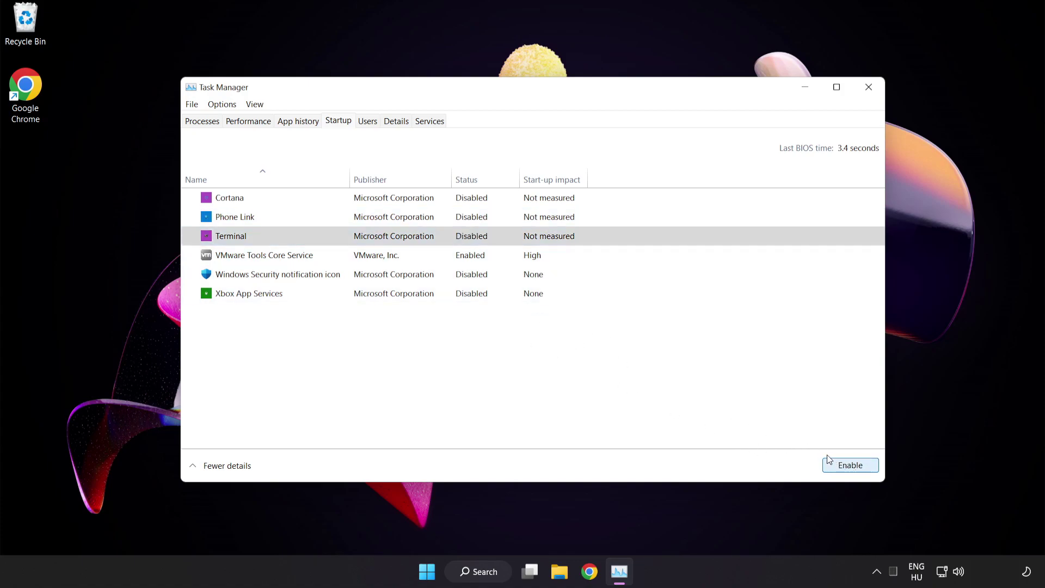
left_click(869, 87)
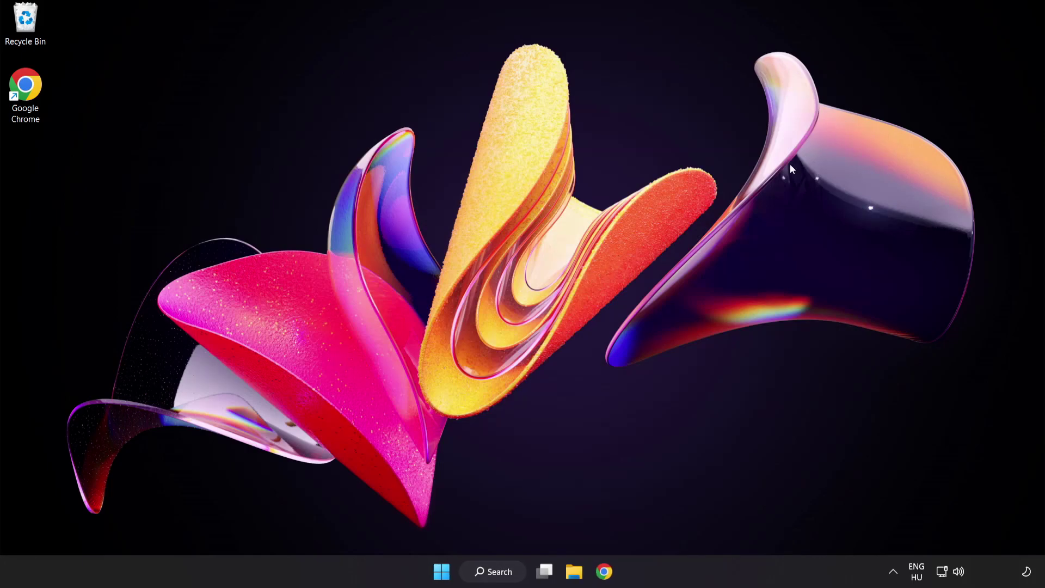
Search 'update', run Check for updates in Windows Update, then close Settings.
left_click(497, 570)
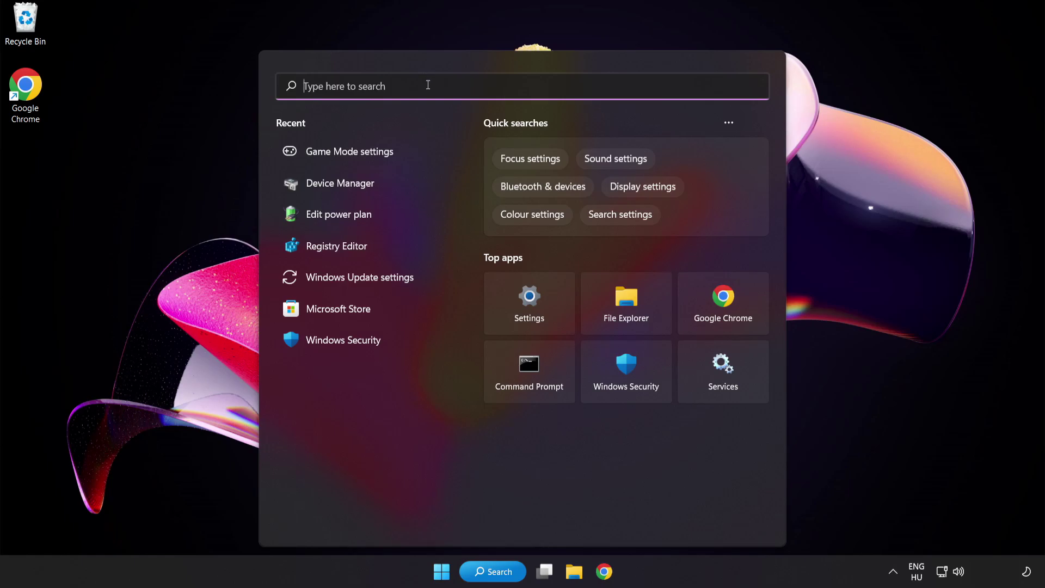
type("update")
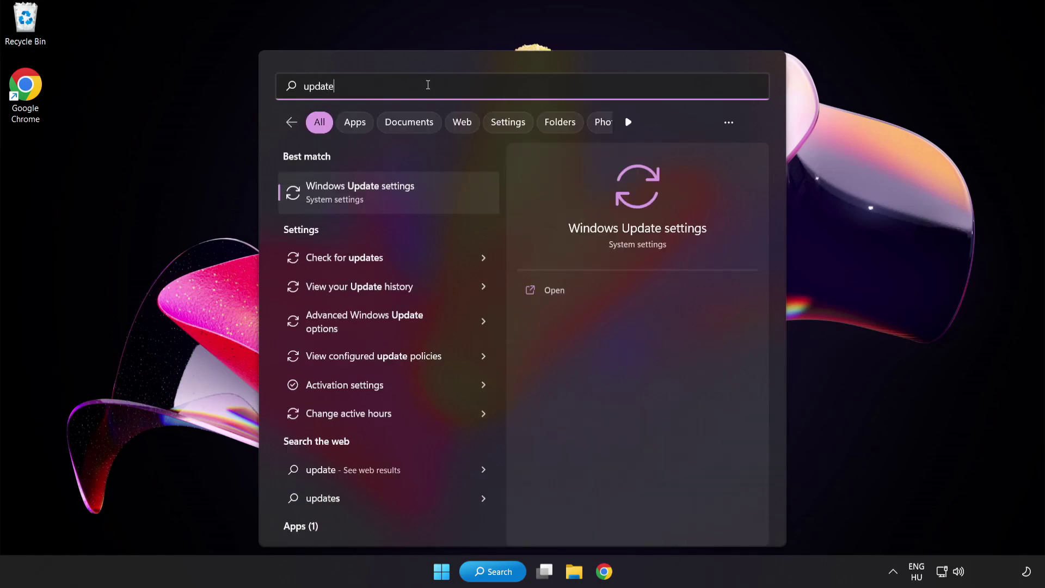
left_click(428, 191)
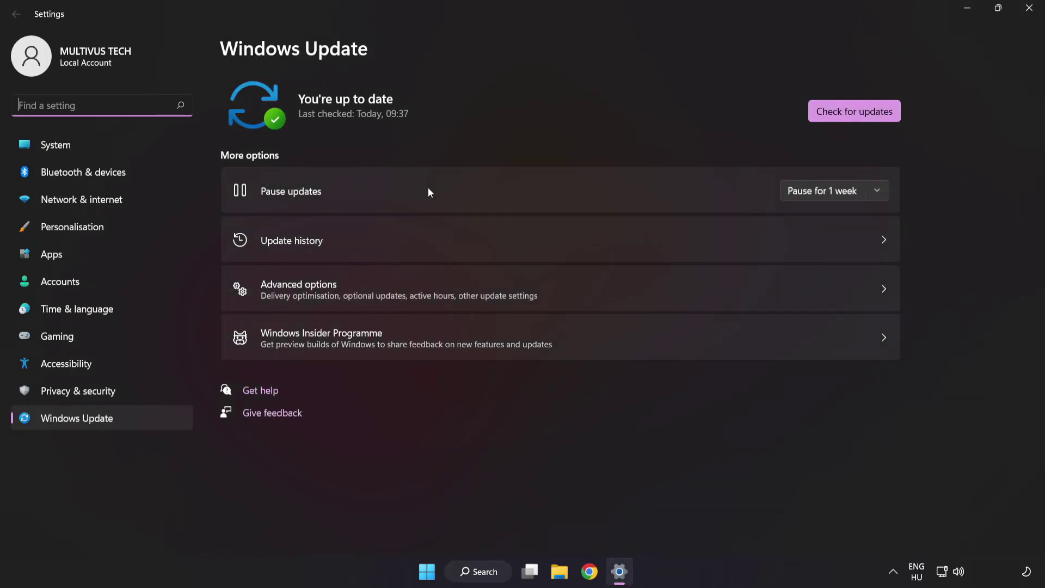
left_click(853, 116)
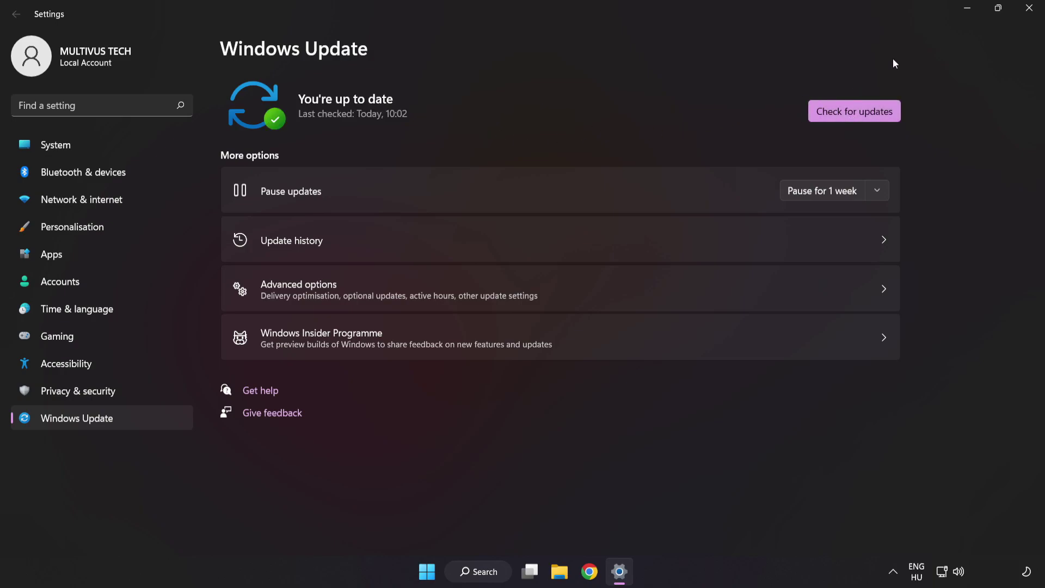
left_click(1028, 9)
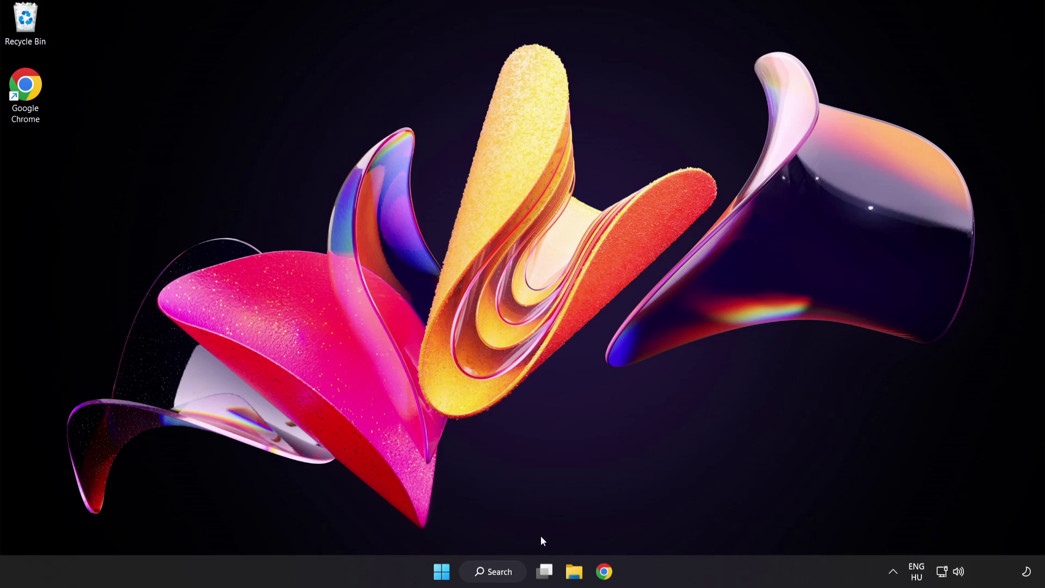
Launch regedit and navigate to HKEY_CURRENT_USER\System\GameConfigStore.
left_click(504, 576)
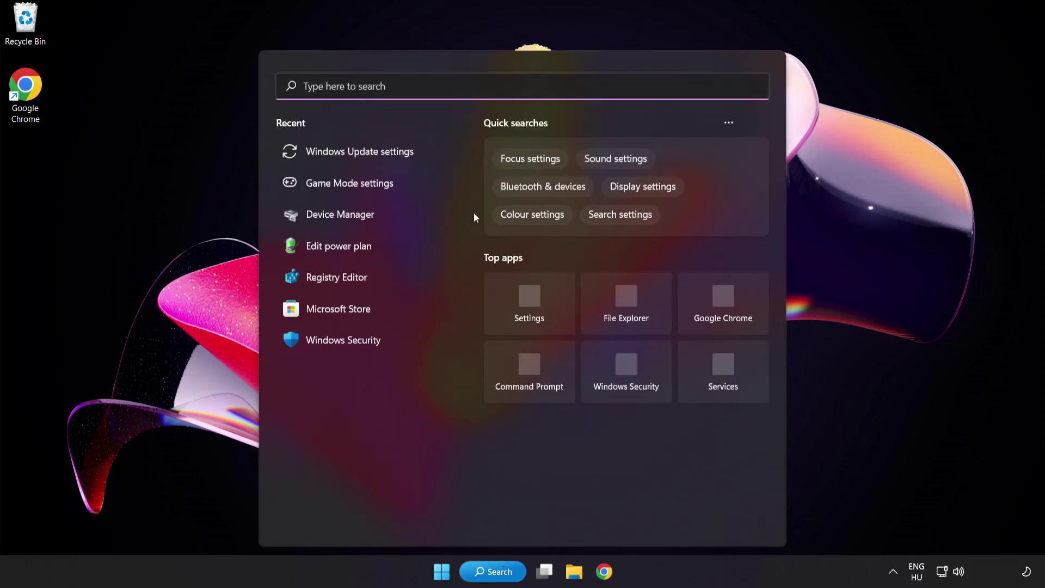
type("regedit")
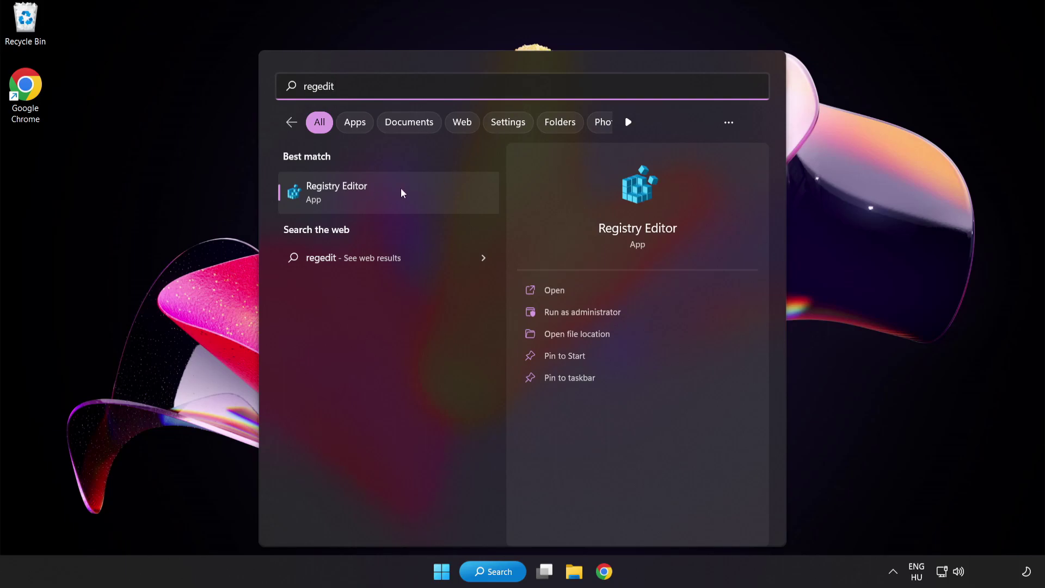
left_click(401, 190)
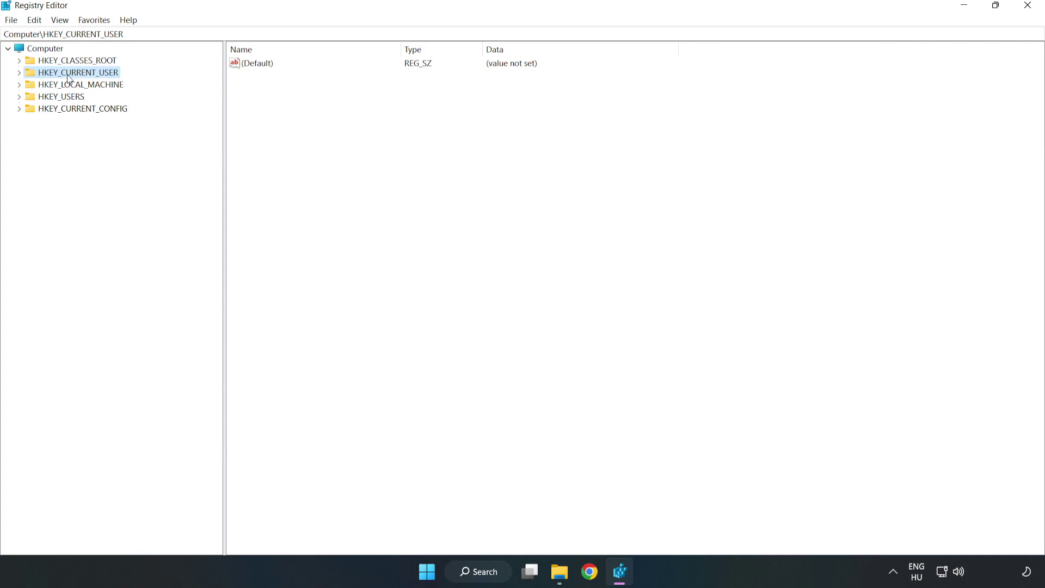
left_click(19, 73)
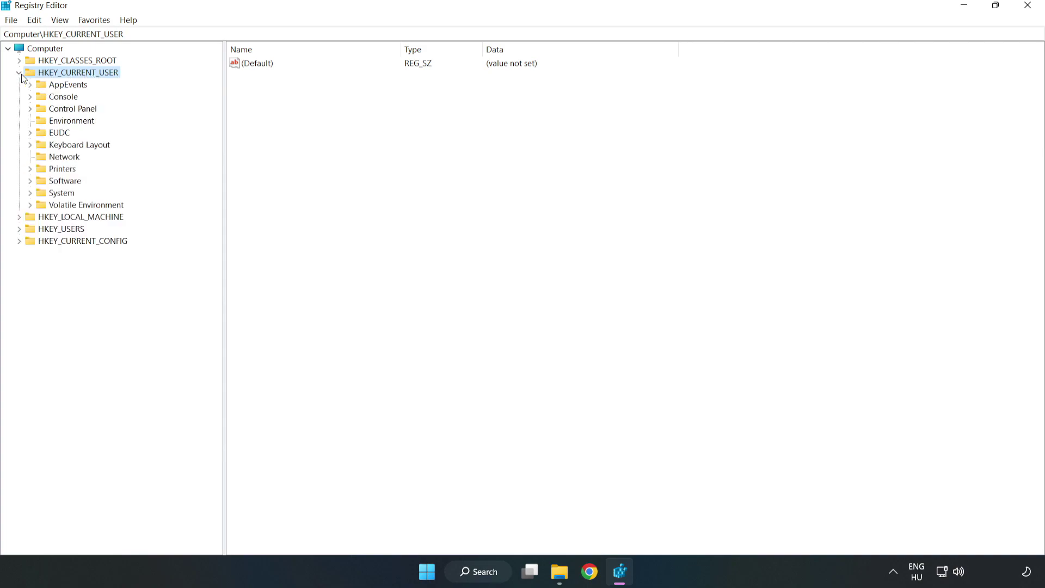
left_click(30, 193)
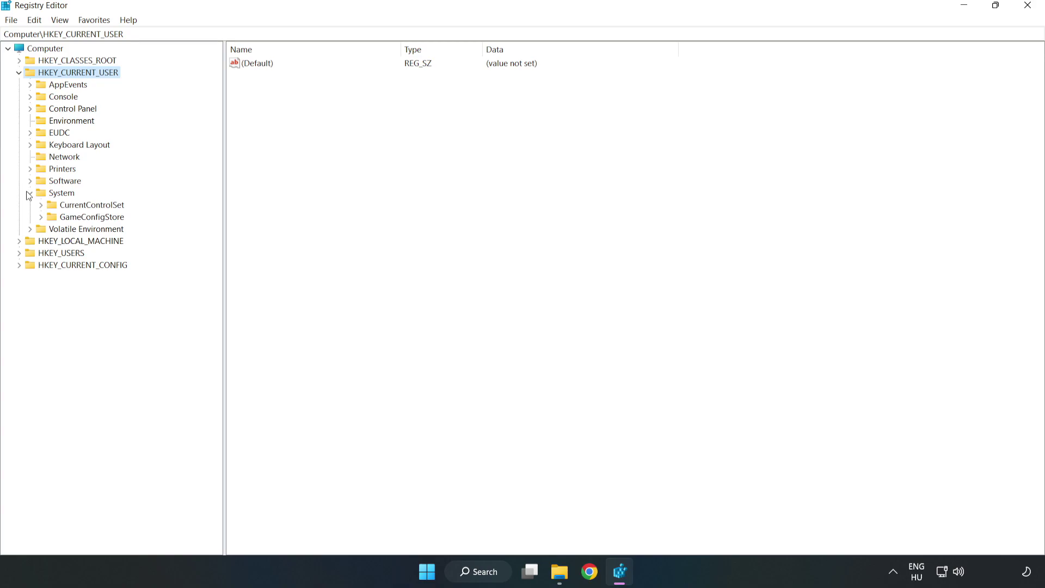
left_click(89, 221)
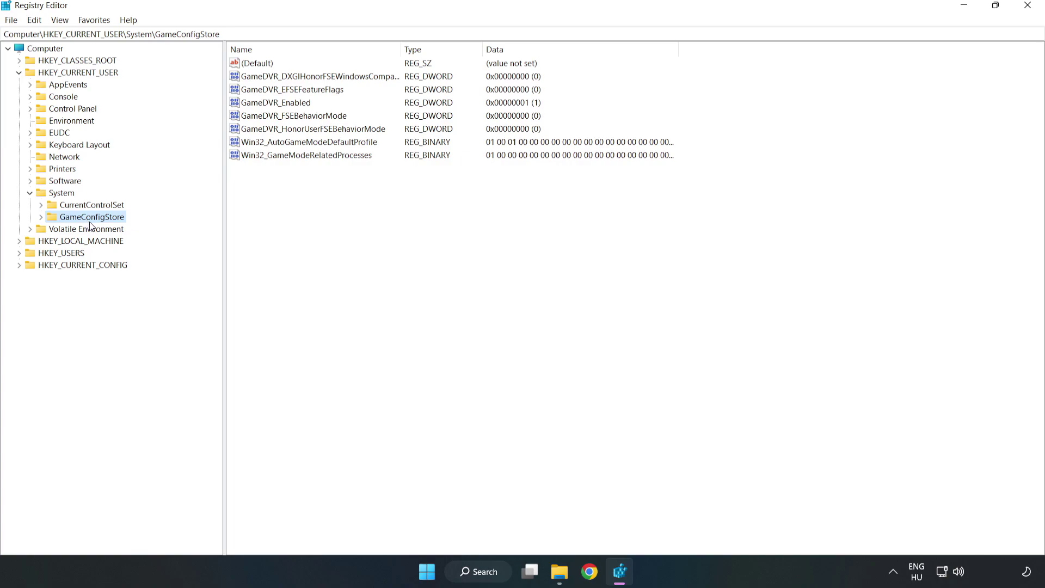
Modify the GameDVR_Enabled value to 0 and confirm.
left_click(256, 104)
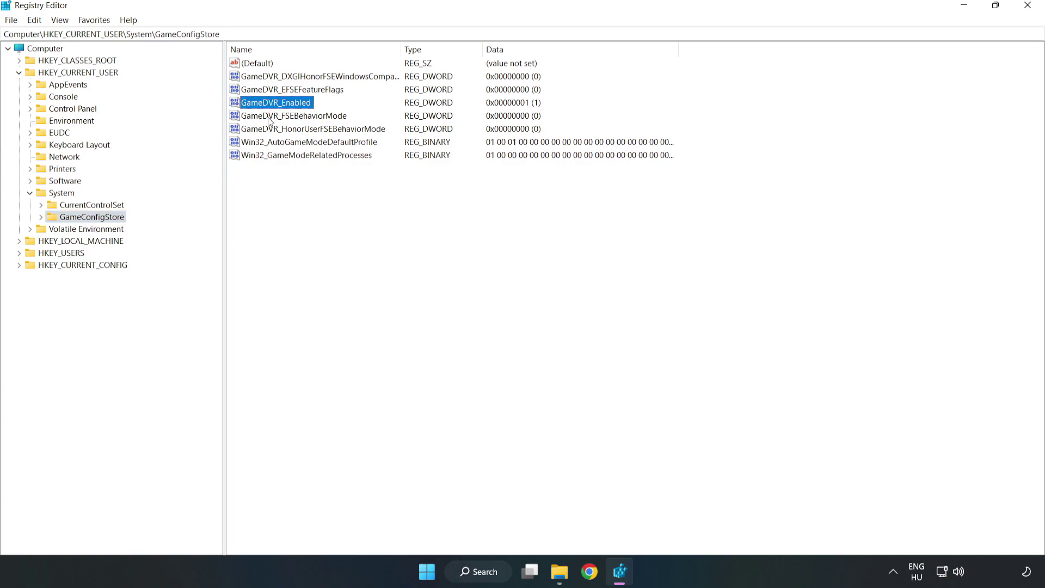
right_click(286, 107)
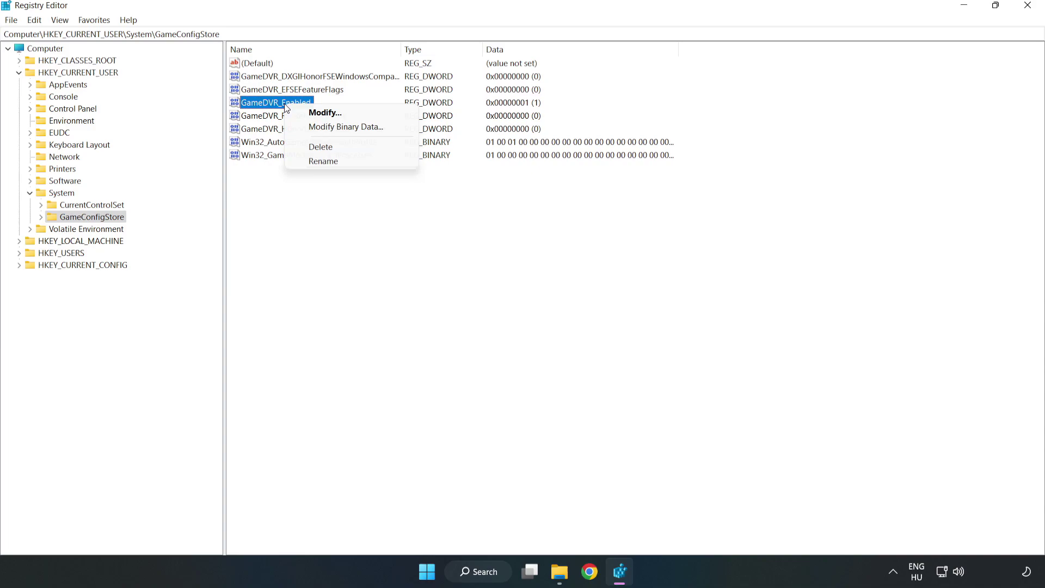
left_click(332, 113)
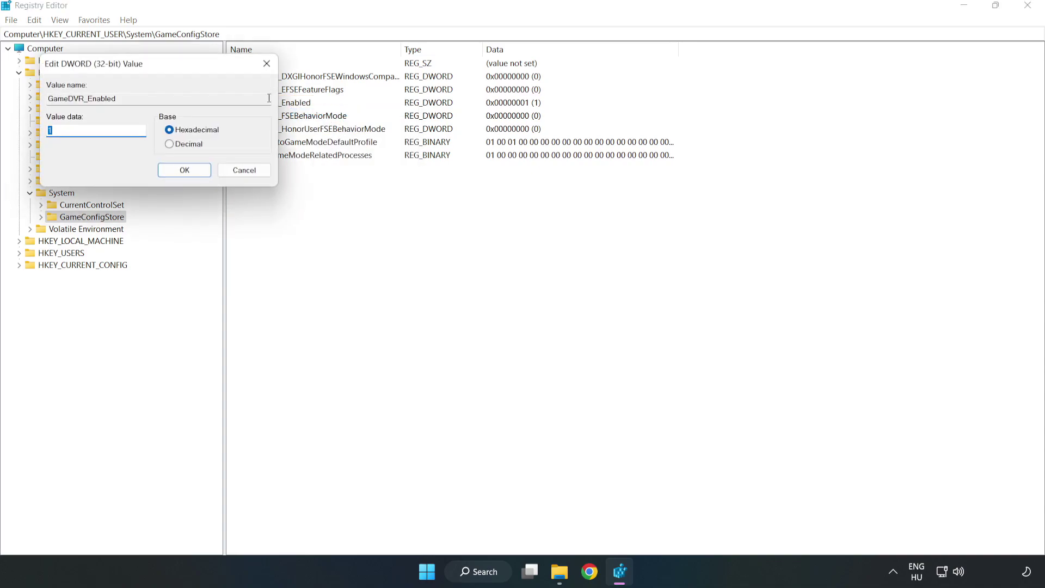
left_click_drag(210, 74, 583, 221)
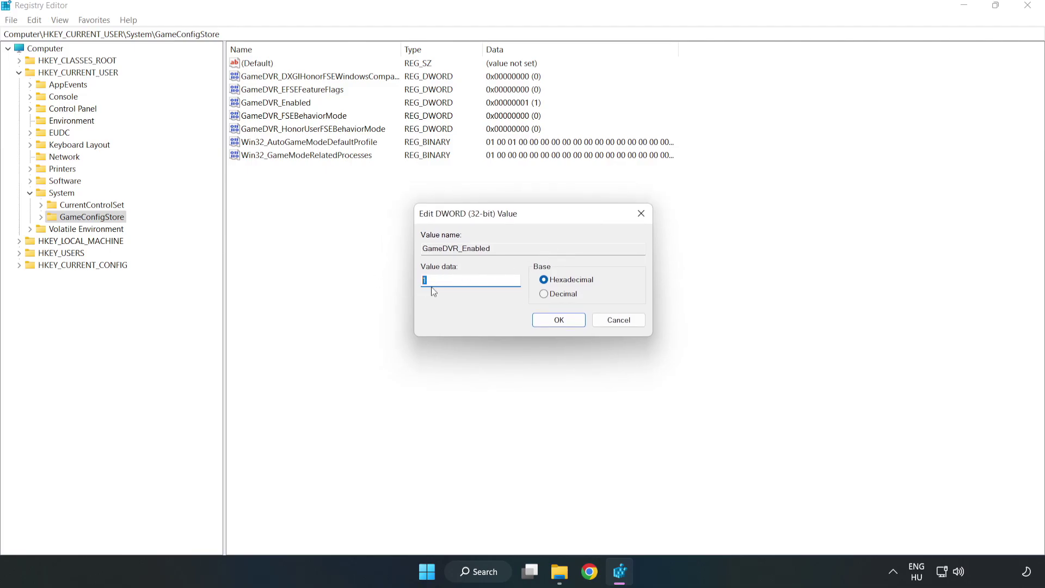
type("0")
left_click(559, 321)
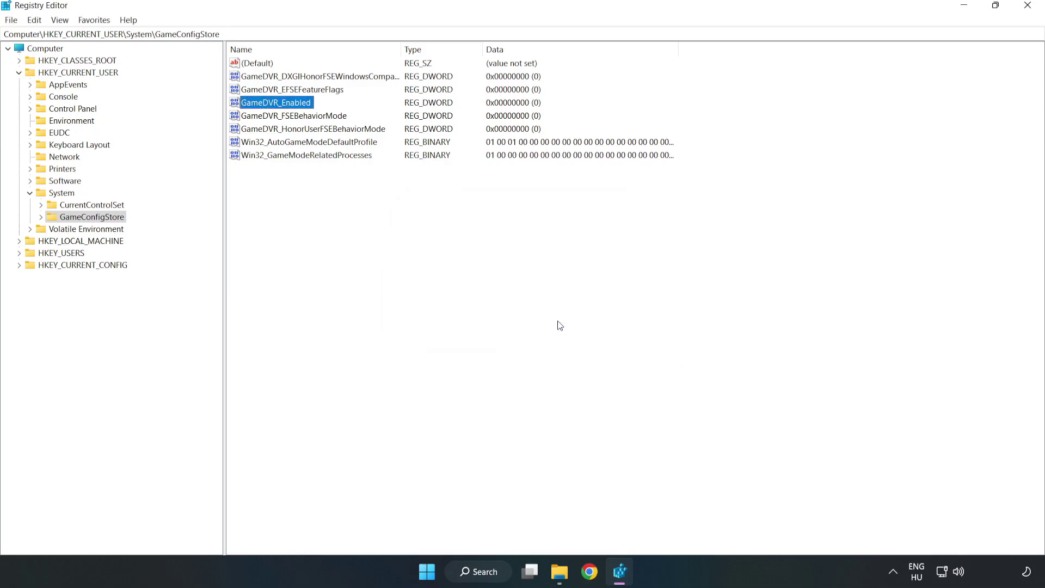
Collapse HKEY_CURRENT_USER and expand HKEY_LOCAL_MACHINE\SOFTWARE\Microsoft\PolicyManager\default\ApplicationManagement to show AllowGameDVR.
left_click(19, 73)
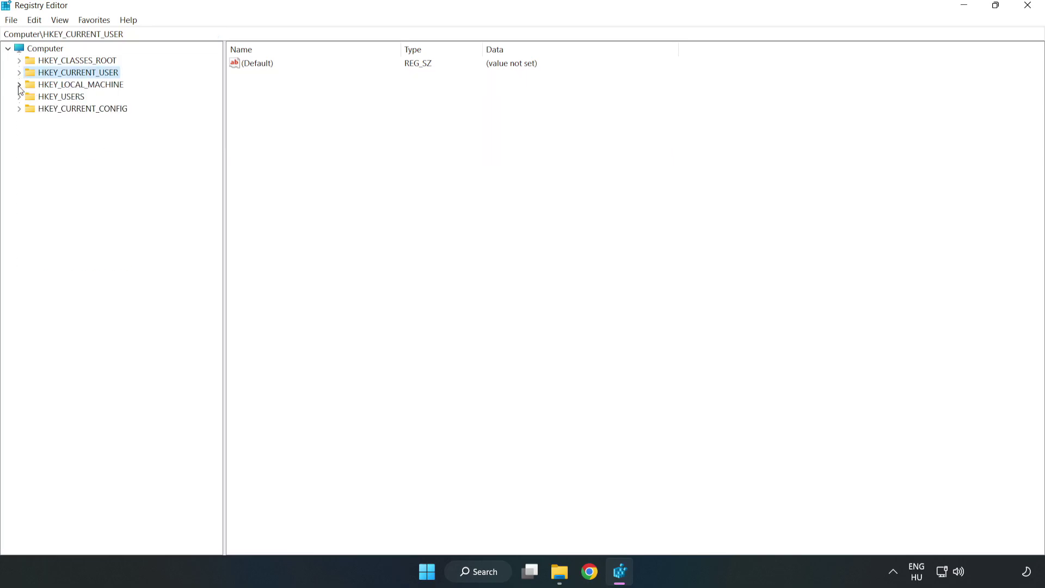
left_click(19, 85)
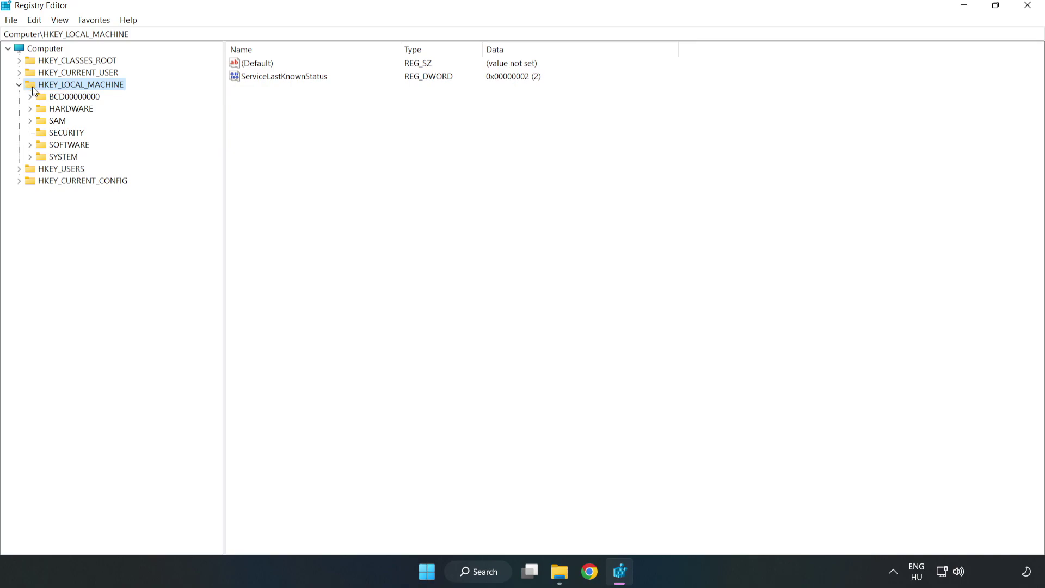
left_click(31, 144)
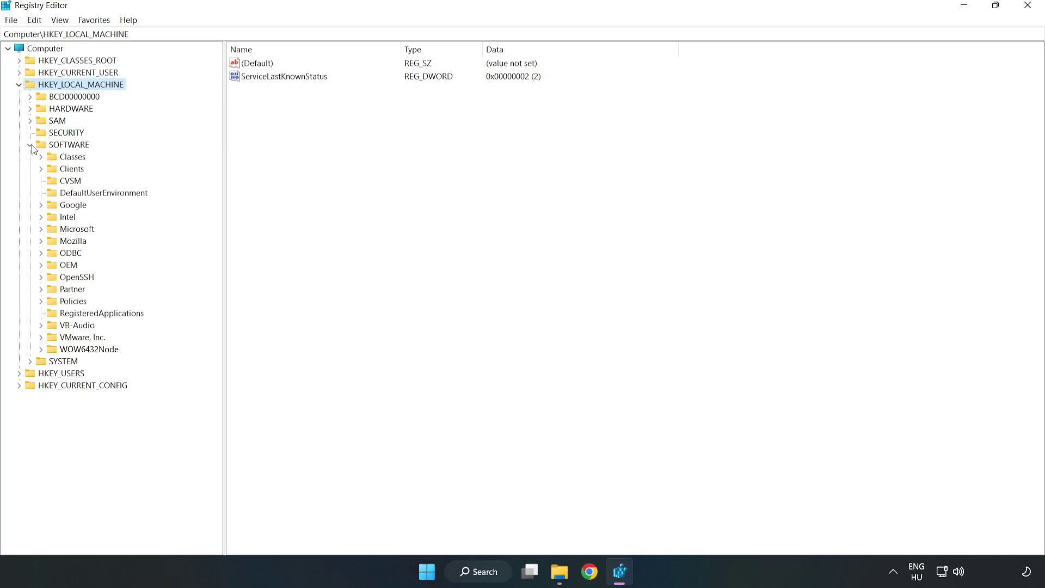
left_click(41, 231)
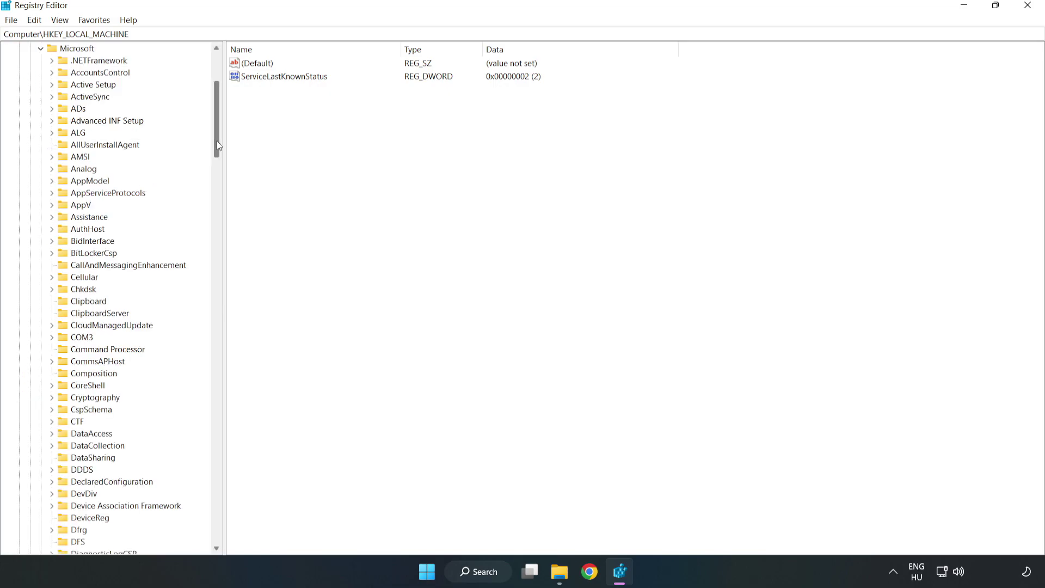
left_click_drag(217, 141, 235, 386)
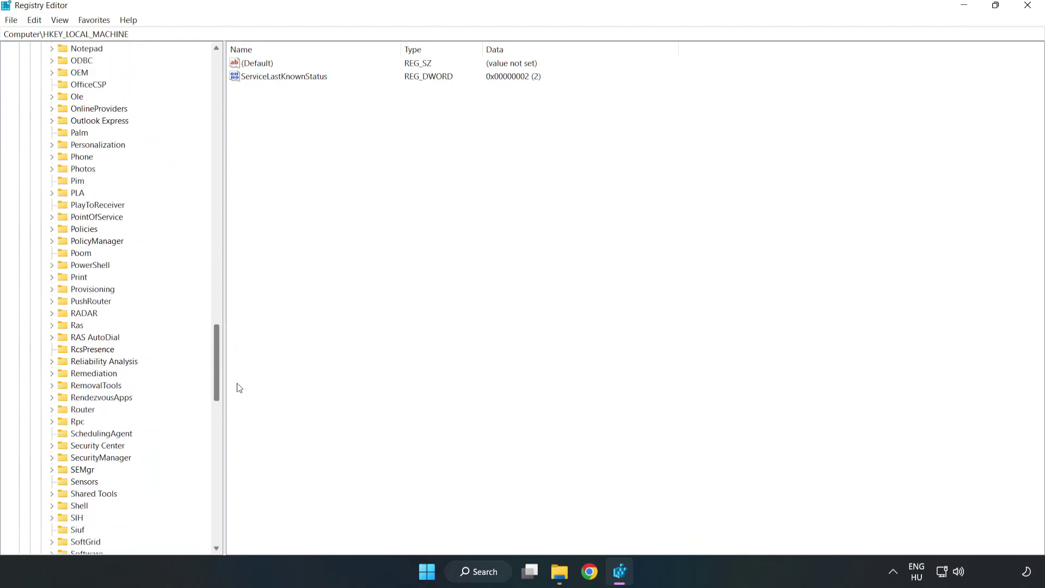
left_click(51, 241)
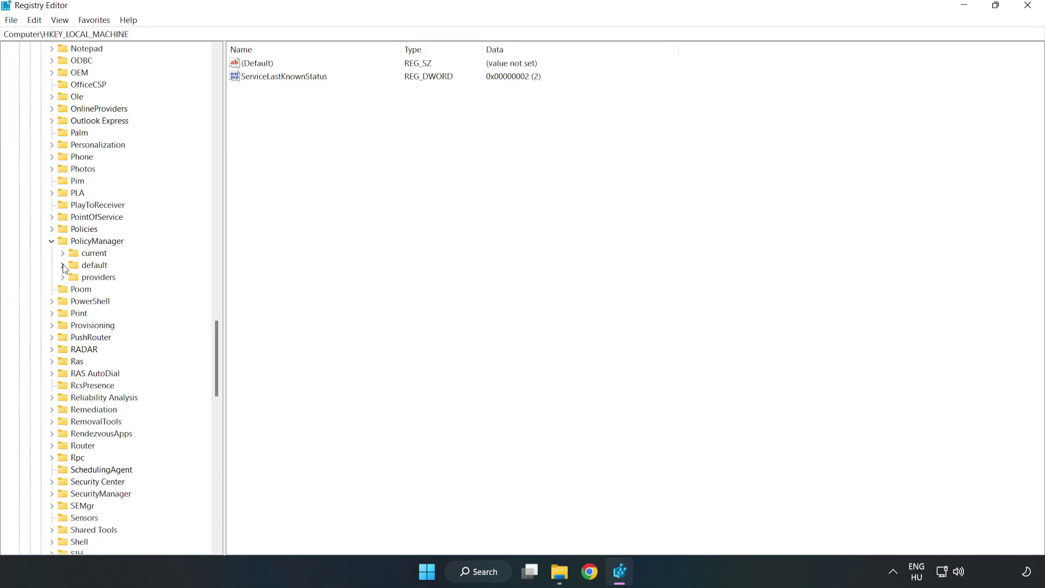
left_click(63, 265)
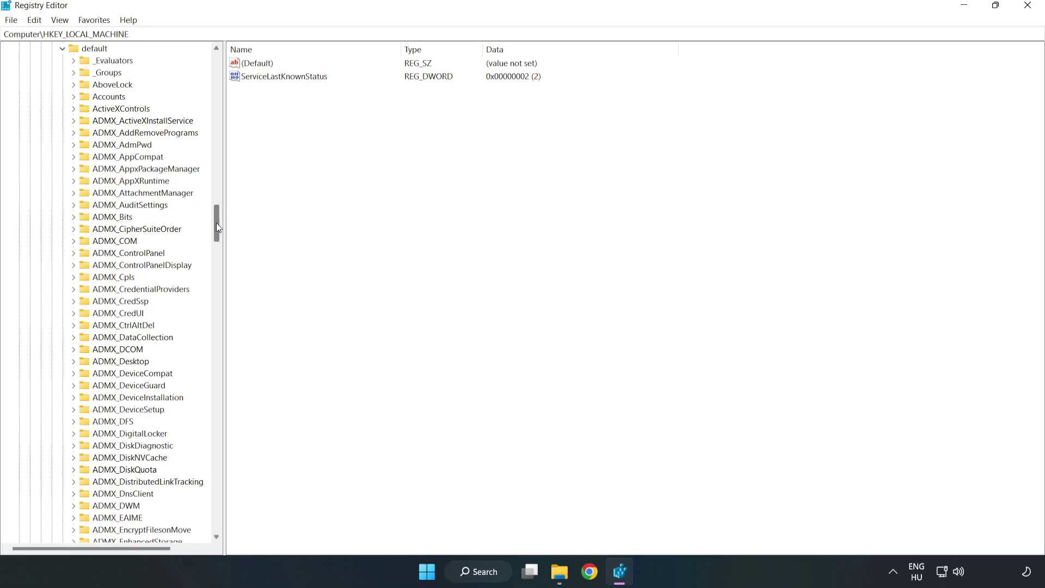
left_click_drag(217, 223, 211, 345)
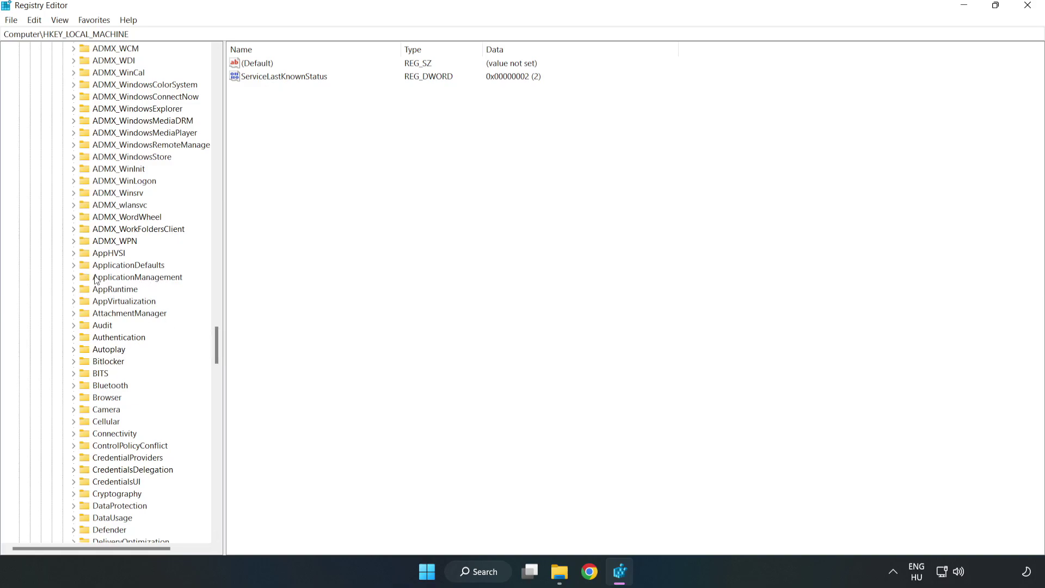
left_click(75, 277)
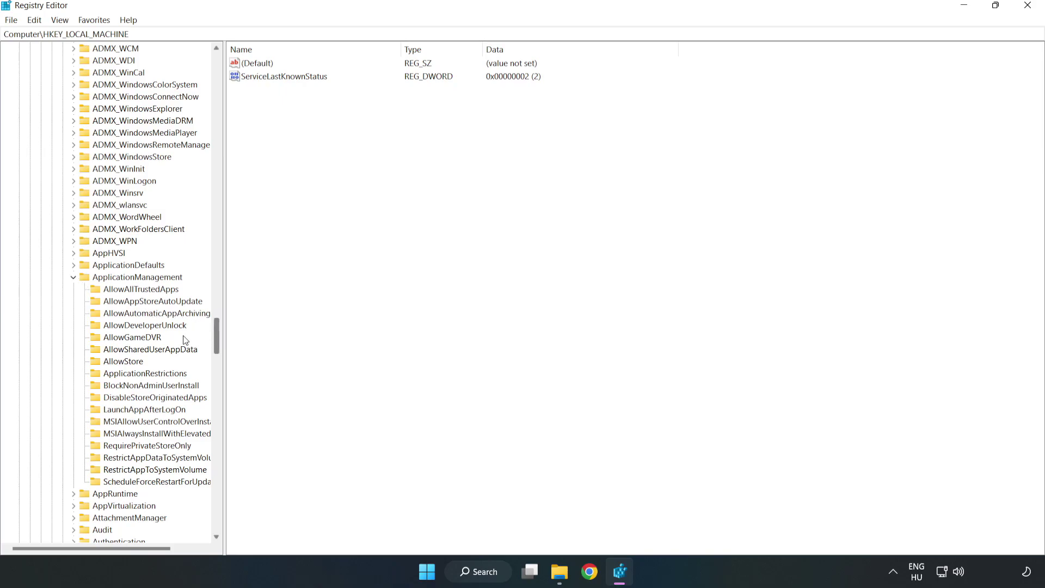
Change AllowGameDVR's value entry data to 0, then close Registry Editor.
left_click(122, 339)
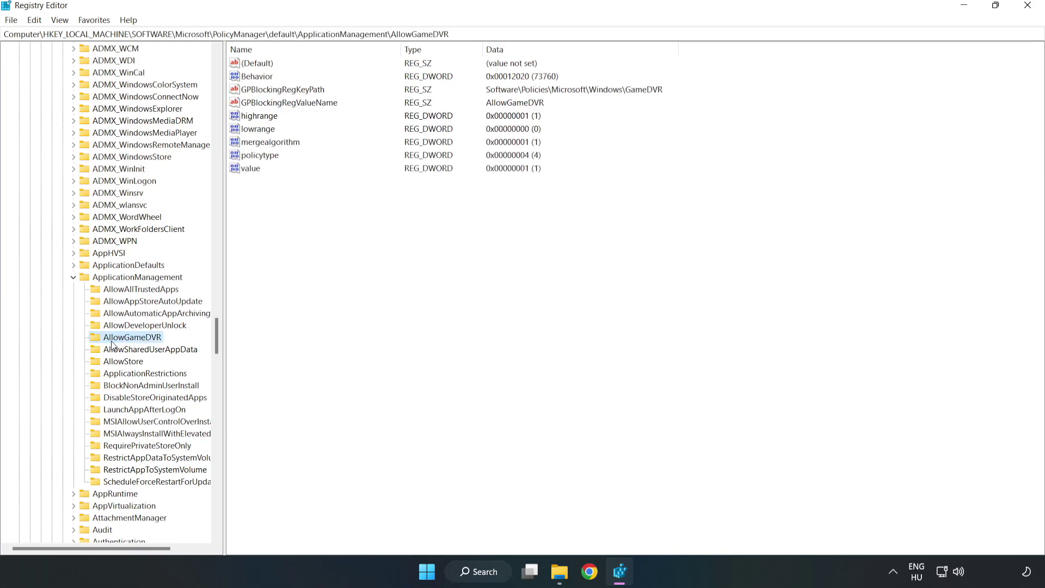
left_click(245, 170)
right_click(257, 172)
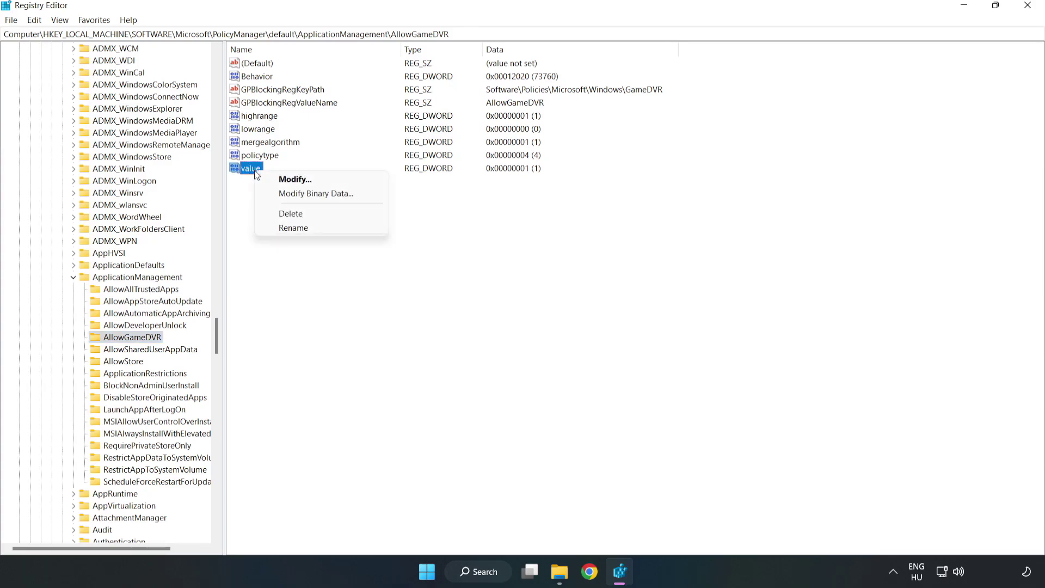
left_click(301, 183)
left_click_drag(190, 65, 532, 217)
left_click(419, 280)
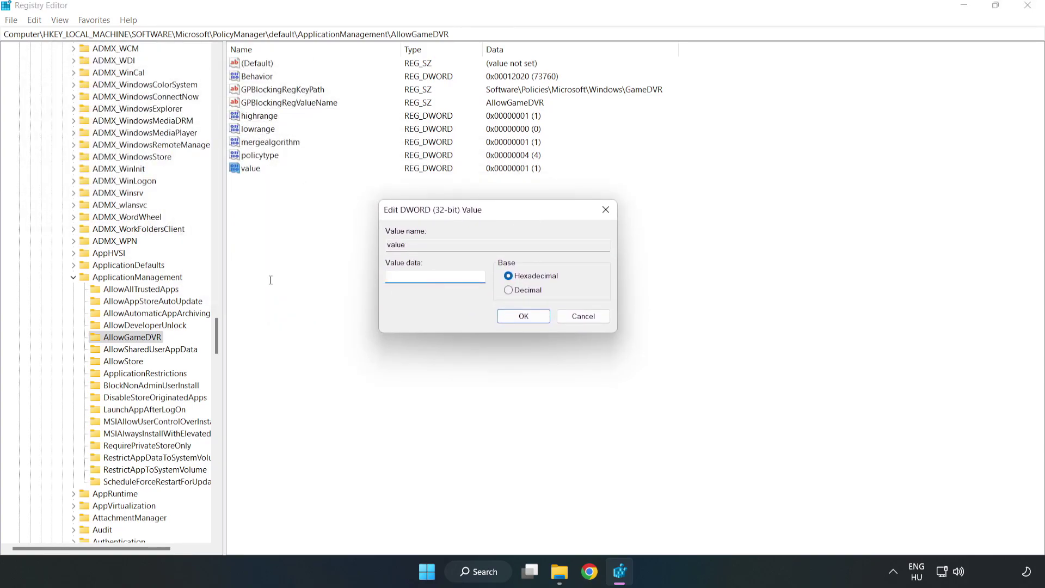
type("0")
left_click(523, 317)
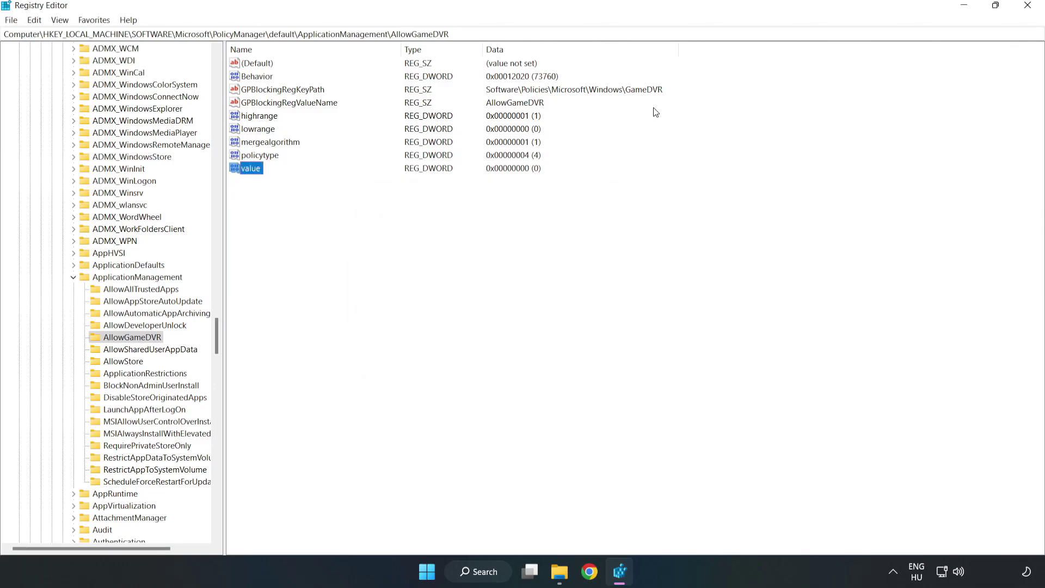
left_click(1027, 7)
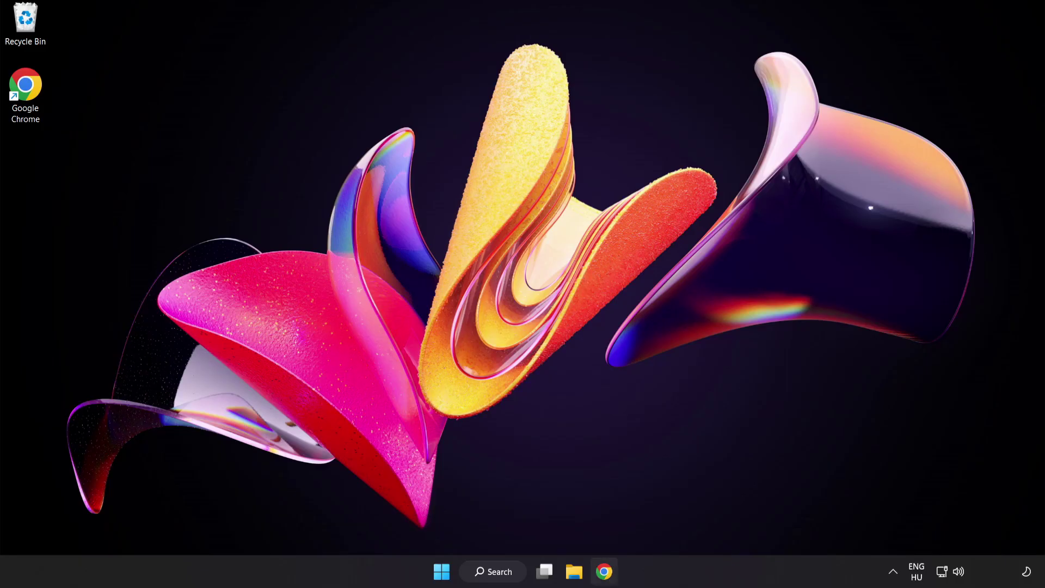
Download the DirectX End-User Runtime Web Installer from its page in Chrome.
left_click(604, 578)
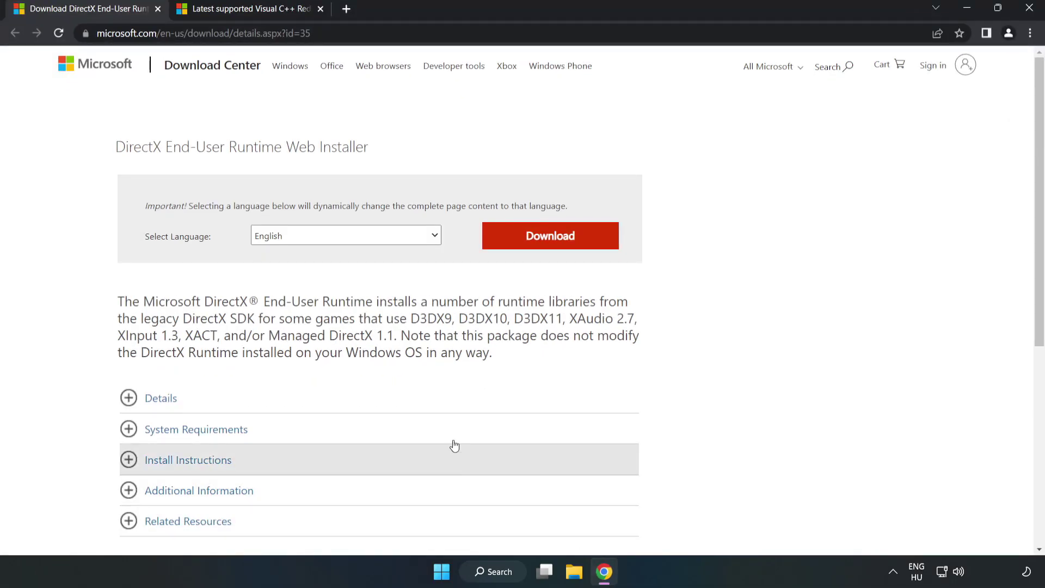
left_click(217, 33)
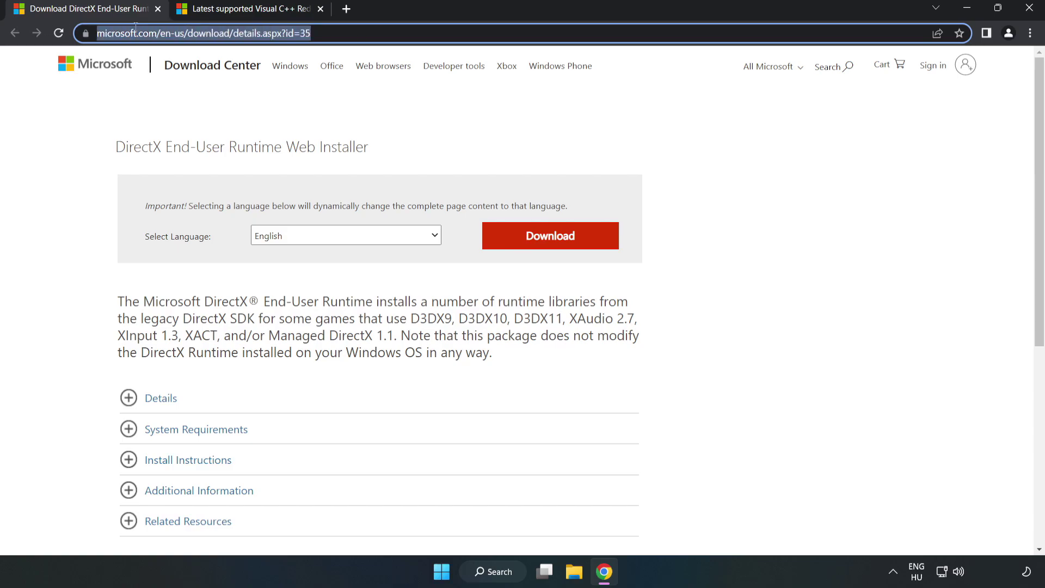
left_click(425, 129)
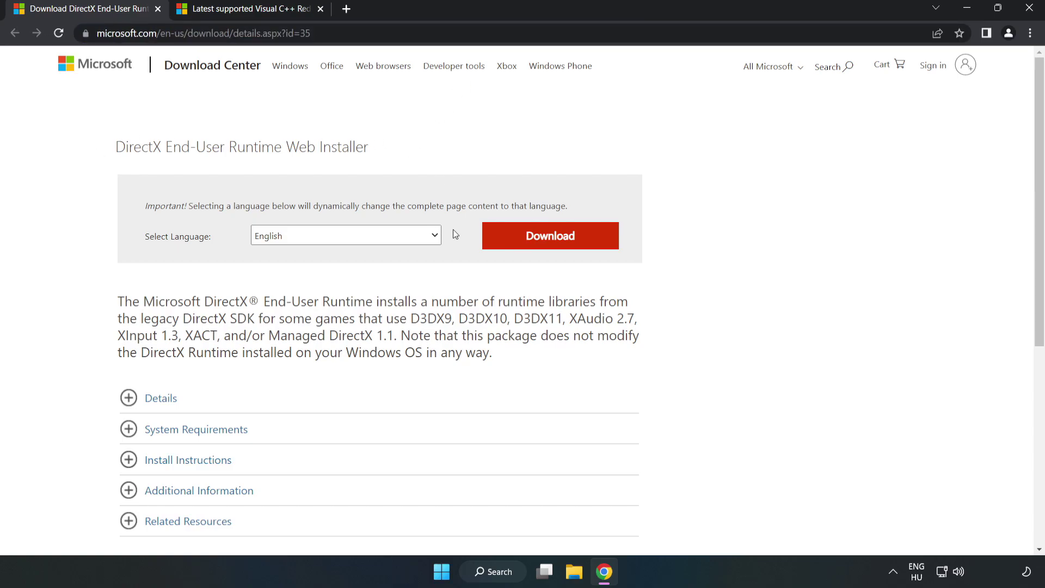
left_click(557, 249)
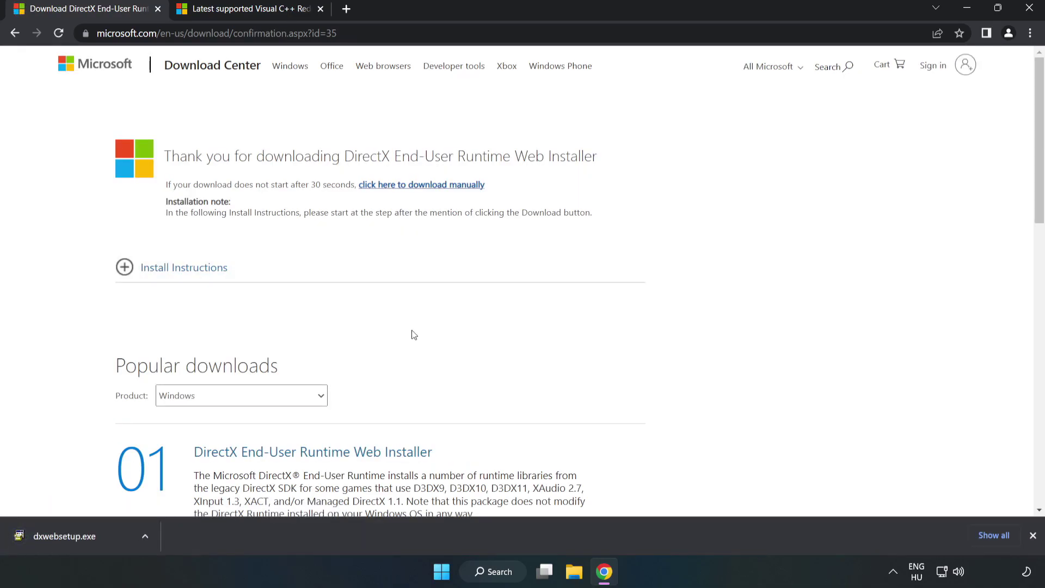
Run dxwebsetup.exe, accept the licence, skip the Bing Bar, and complete the DirectX setup.
left_click(106, 538)
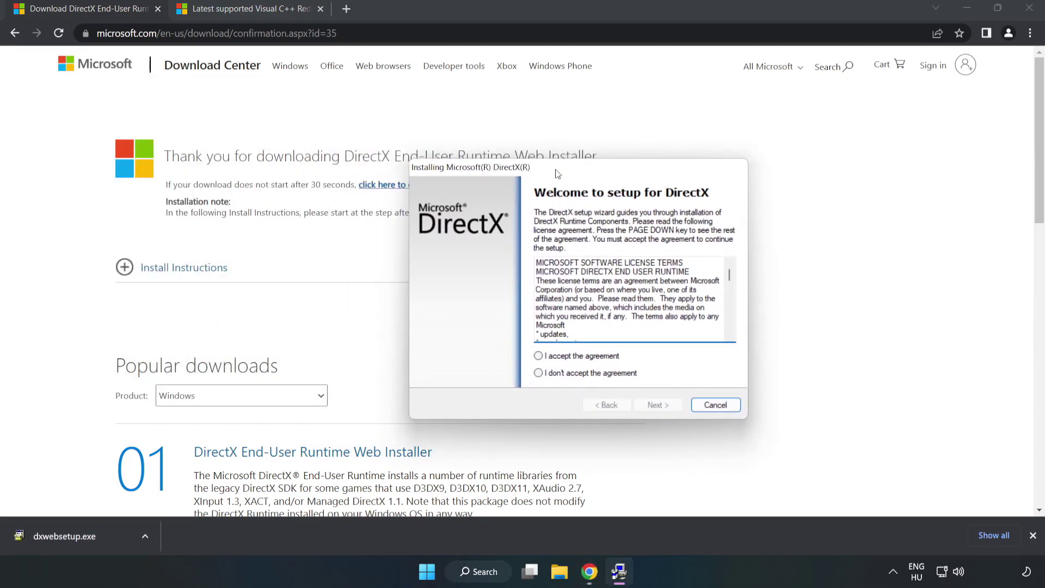
left_click_drag(672, 257, 673, 320)
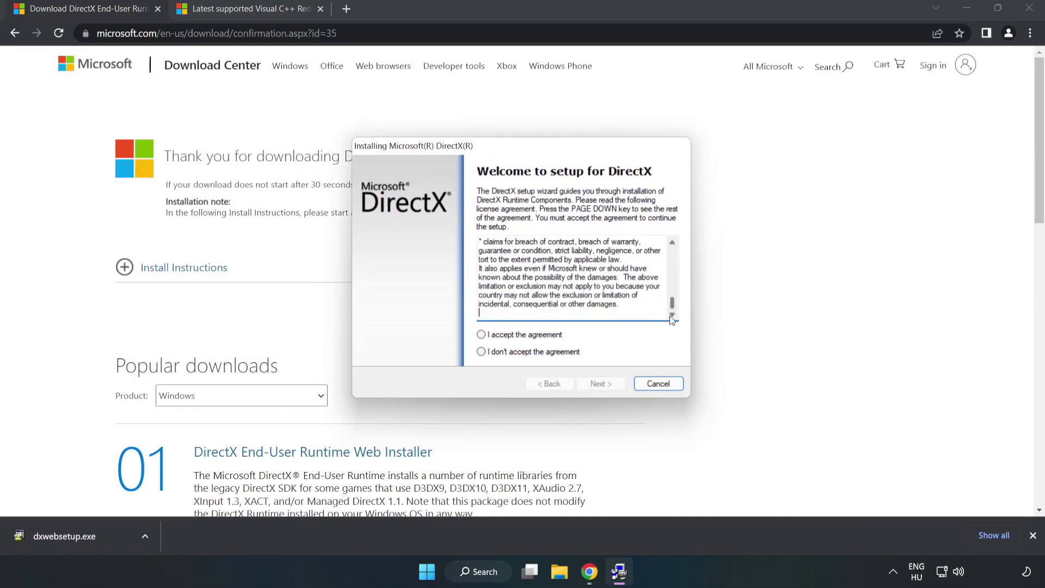
left_click(482, 335)
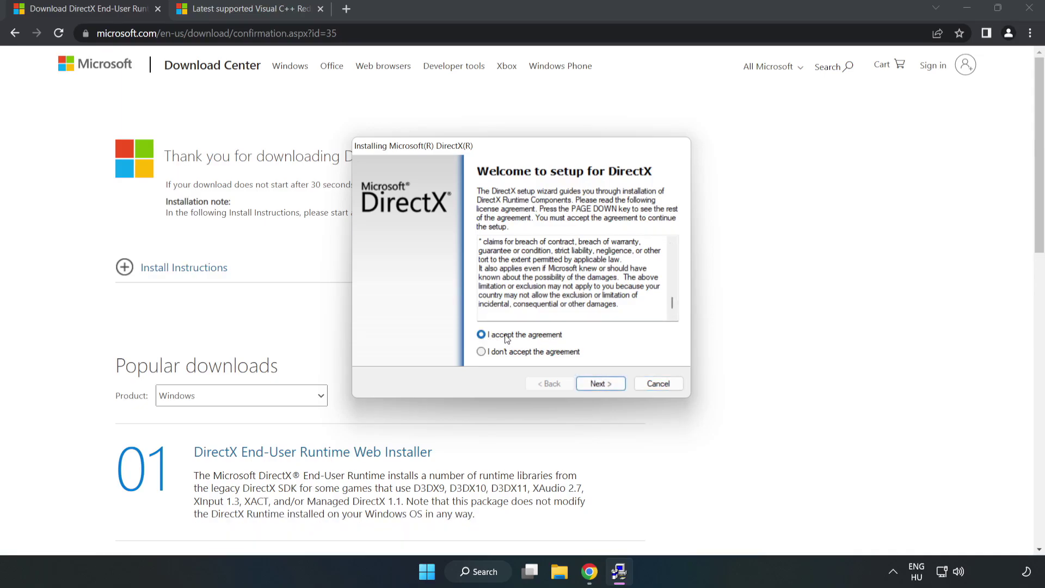
left_click(604, 384)
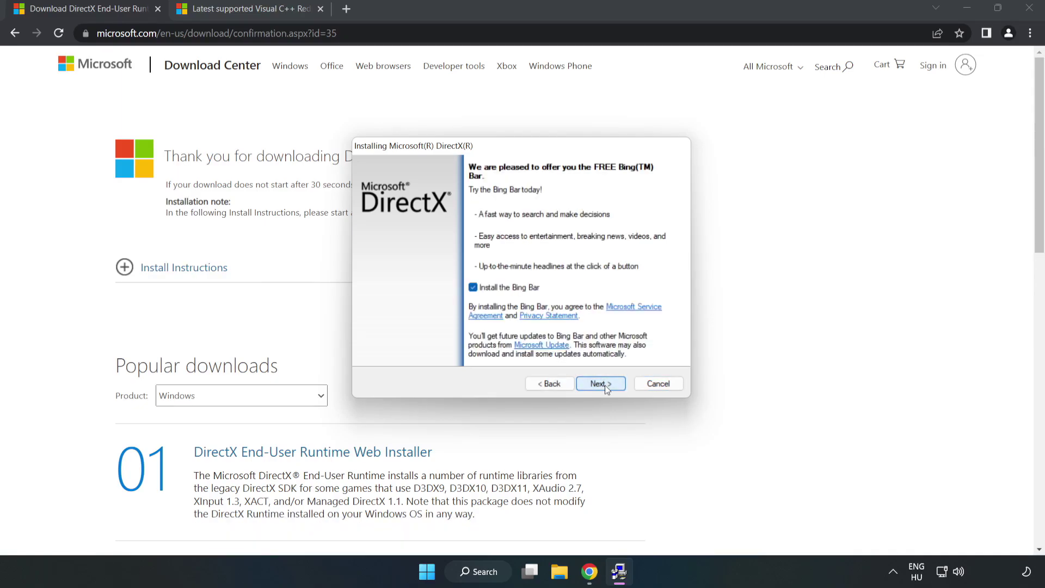
left_click(472, 286)
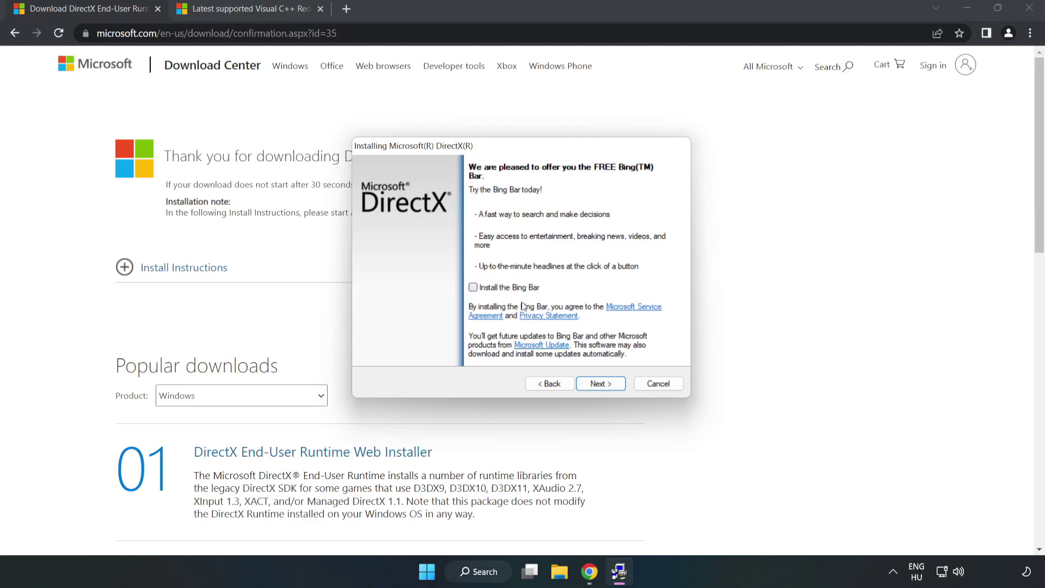
left_click(601, 383)
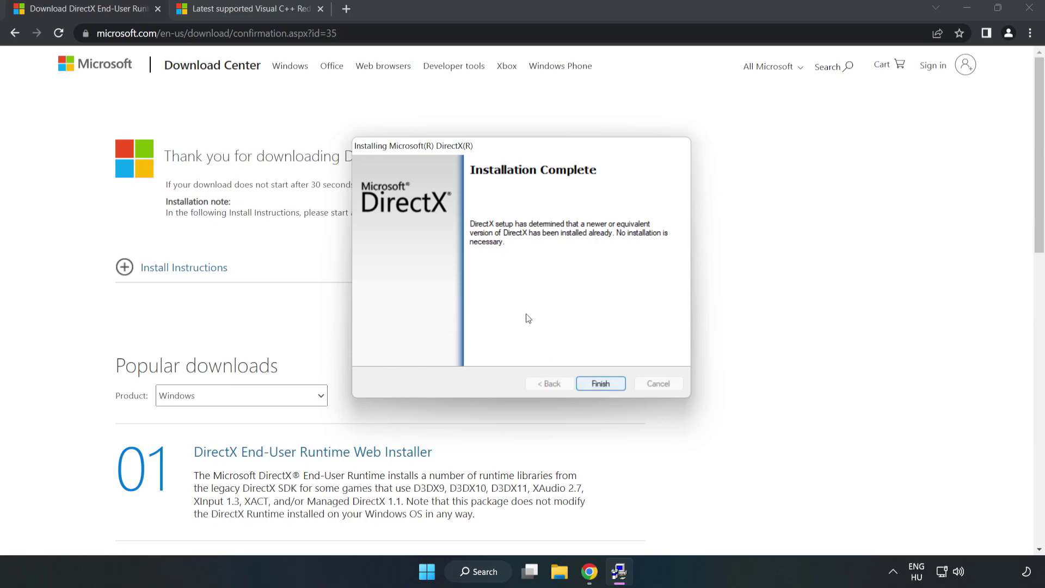
left_click(601, 384)
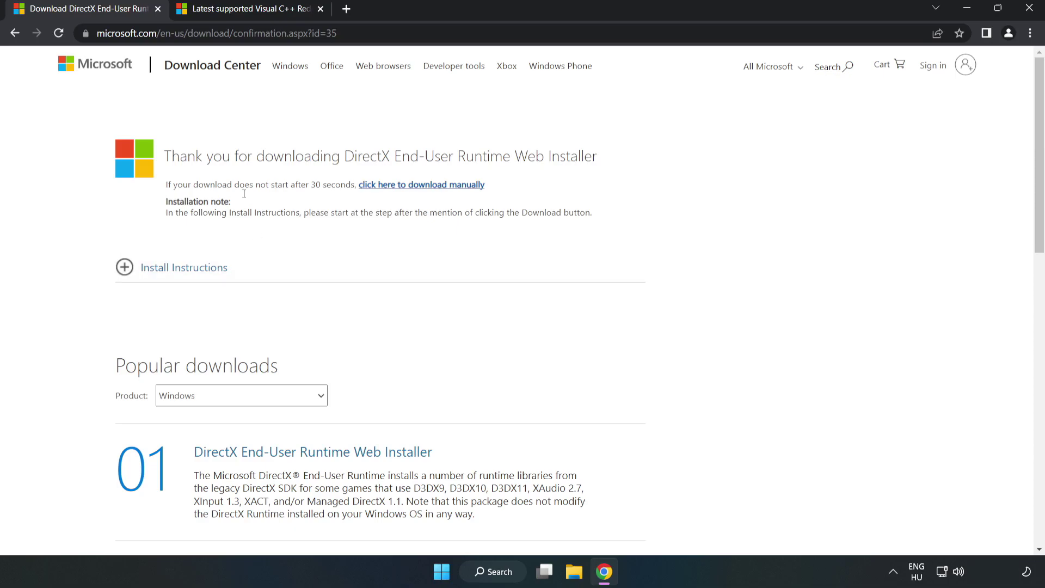
Download the ARM64, x86 and x64 VC_redist packages, allowing multiple downloads, and launch VC_redist.arm64.exe.
left_click(157, 9)
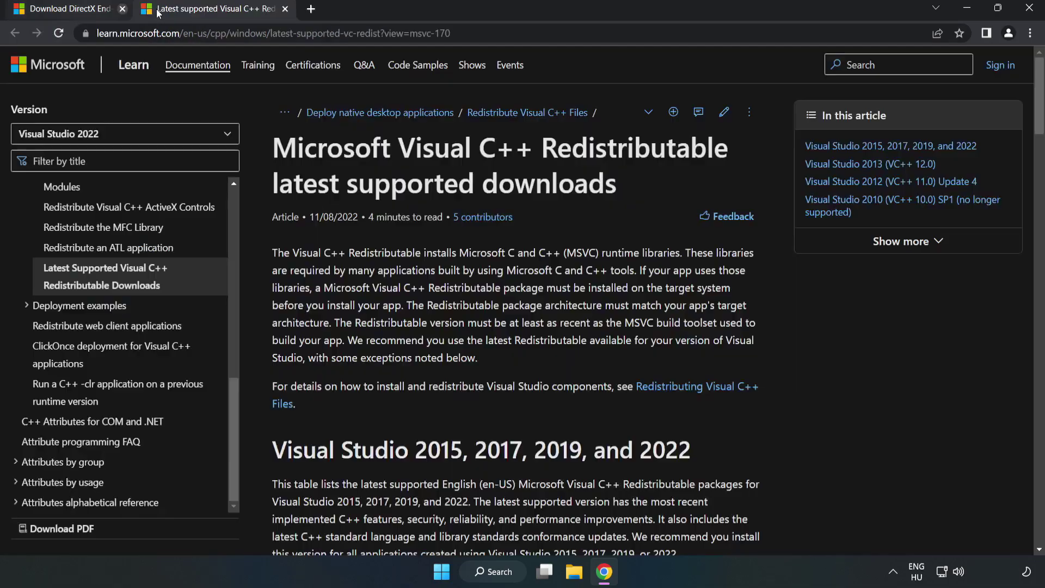
left_click(442, 32)
left_click(536, 180)
left_click_drag(1041, 116, 1039, 167)
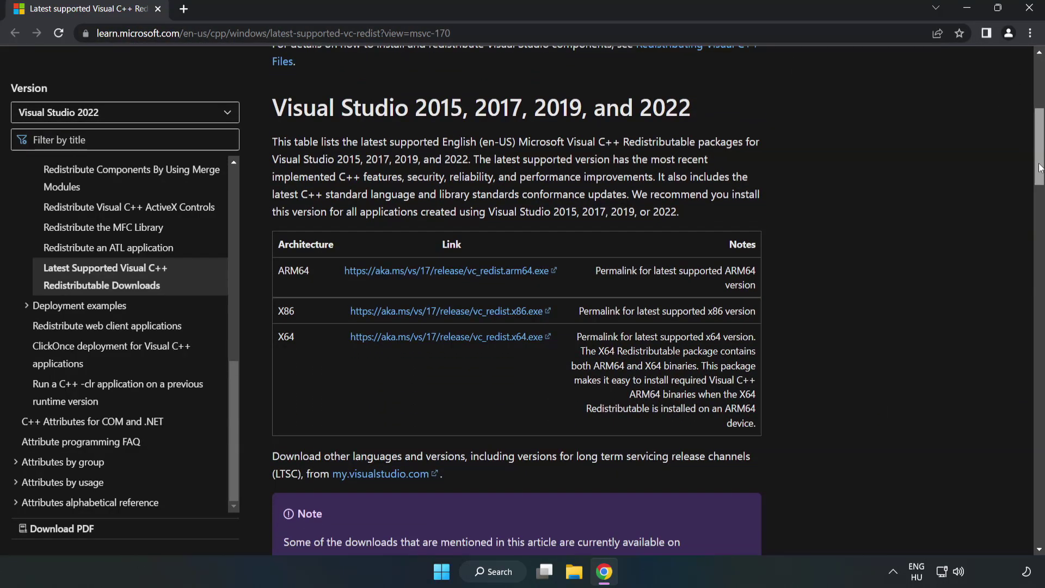
left_click(451, 274)
left_click(454, 311)
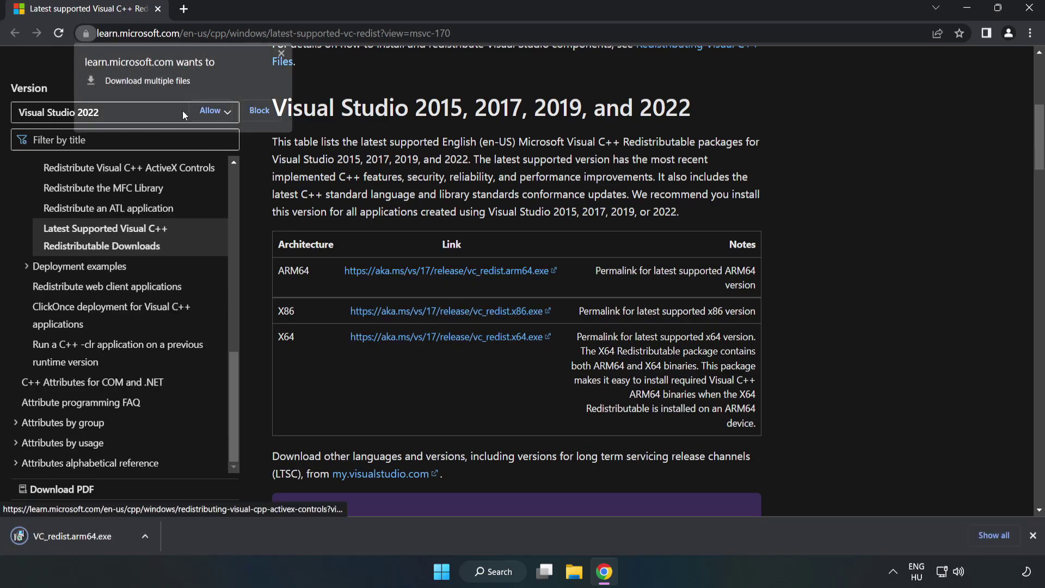
left_click(211, 110)
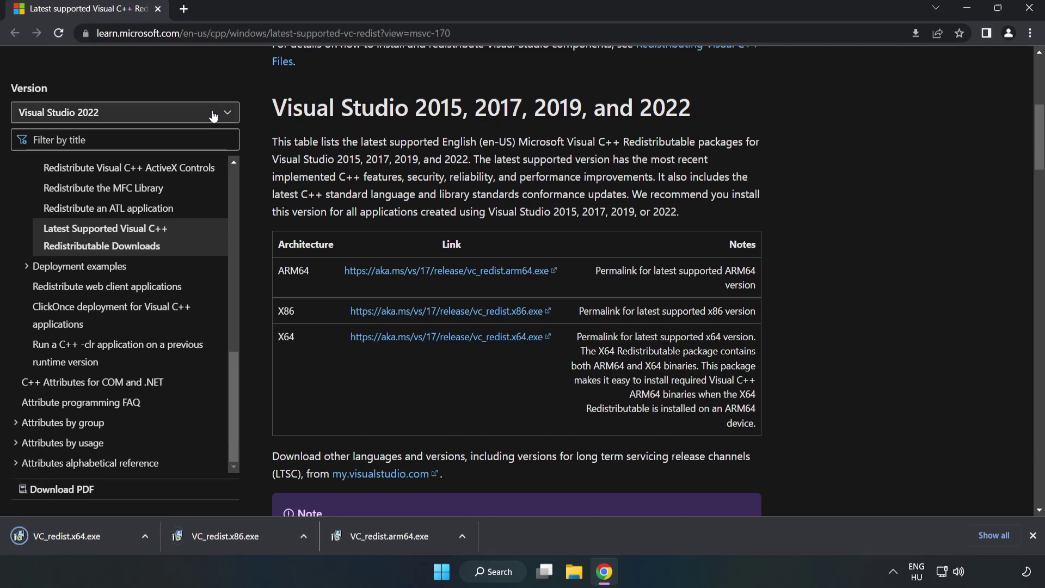
left_click(400, 540)
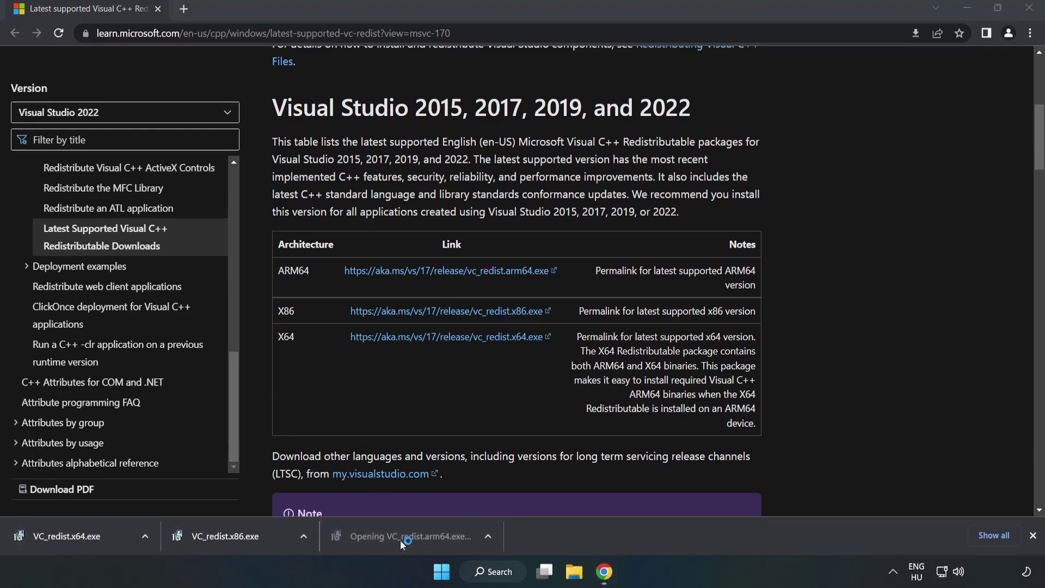
left_click_drag(669, 267, 630, 342)
Attempt the ARM64 redistributable install and dismiss its failure as unsupported.
left_click(374, 340)
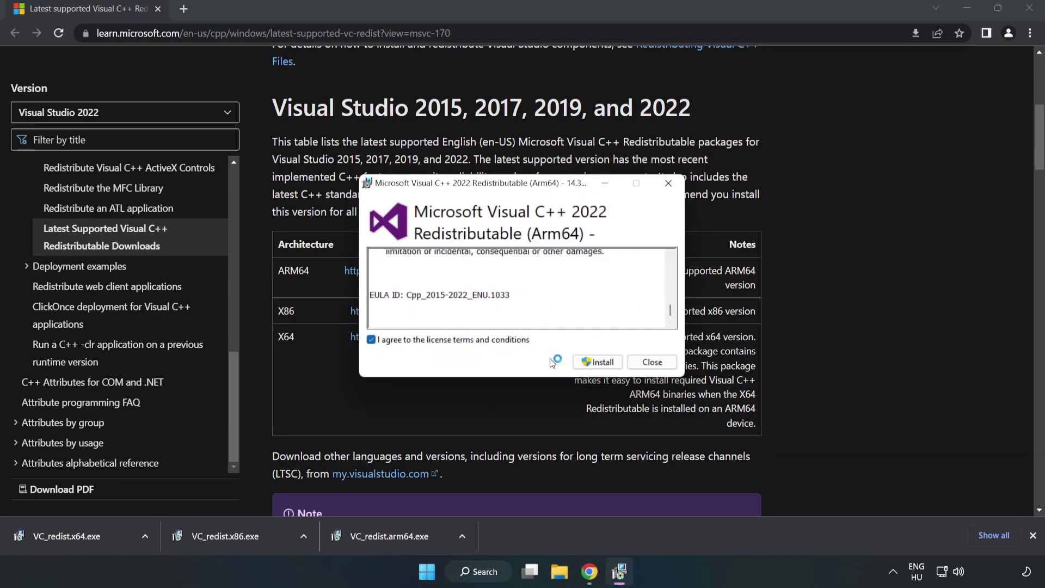
left_click(599, 368)
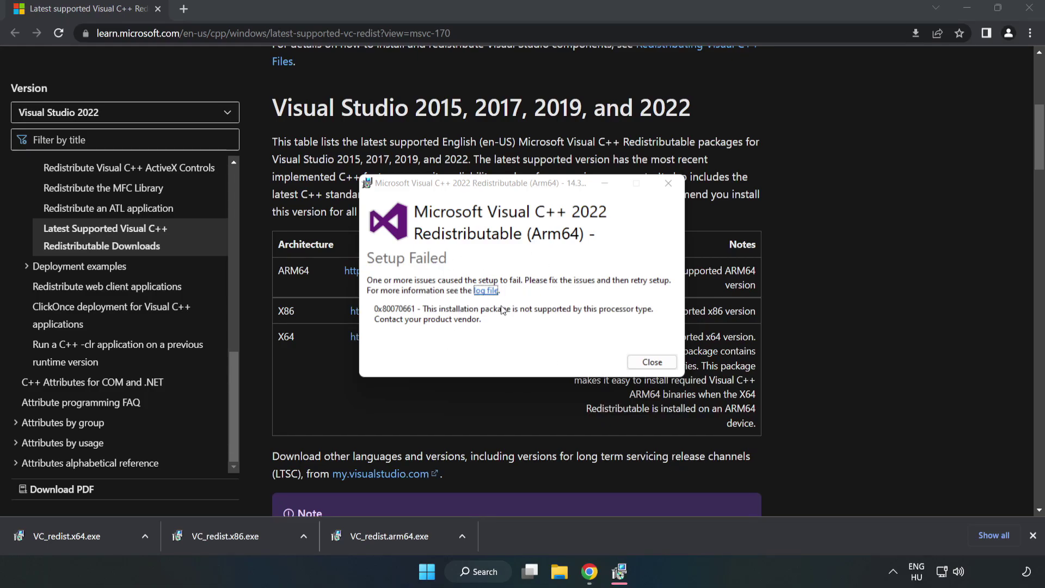
left_click(652, 362)
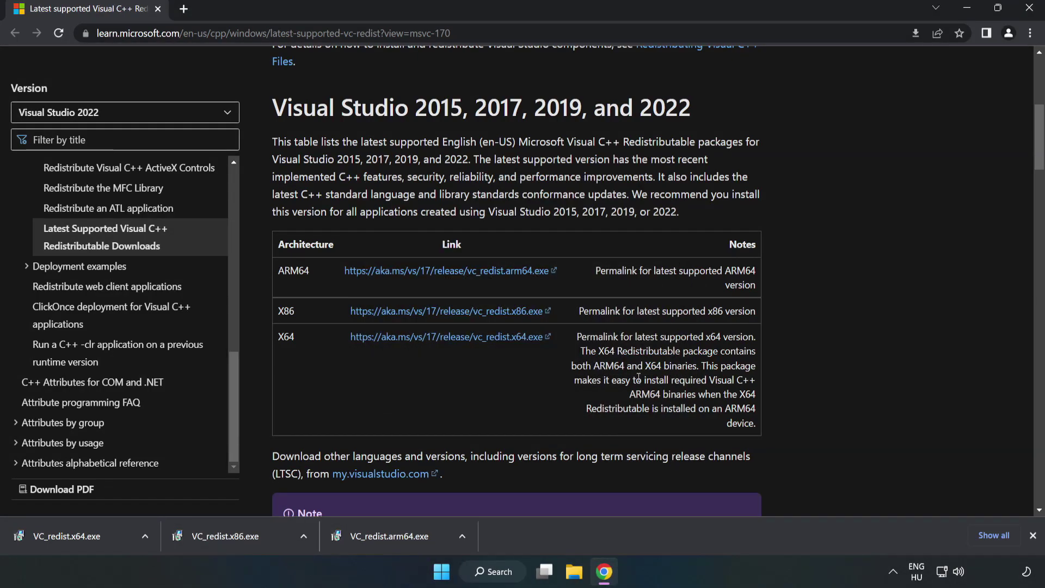
Install the x86 and x64 Visual C++ 2015-2022 redistributables, then close Chrome.
left_click(248, 535)
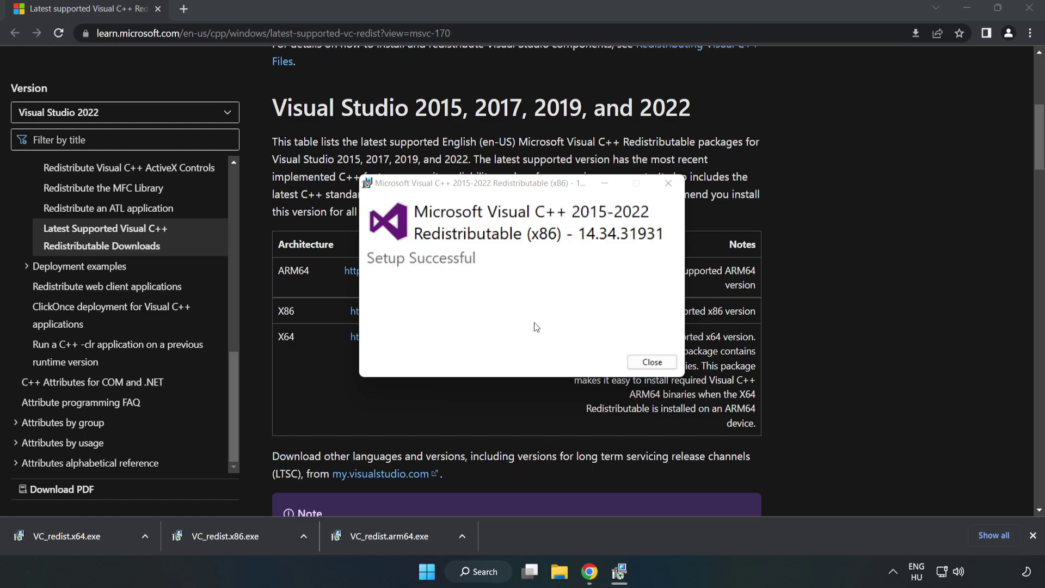
left_click(652, 362)
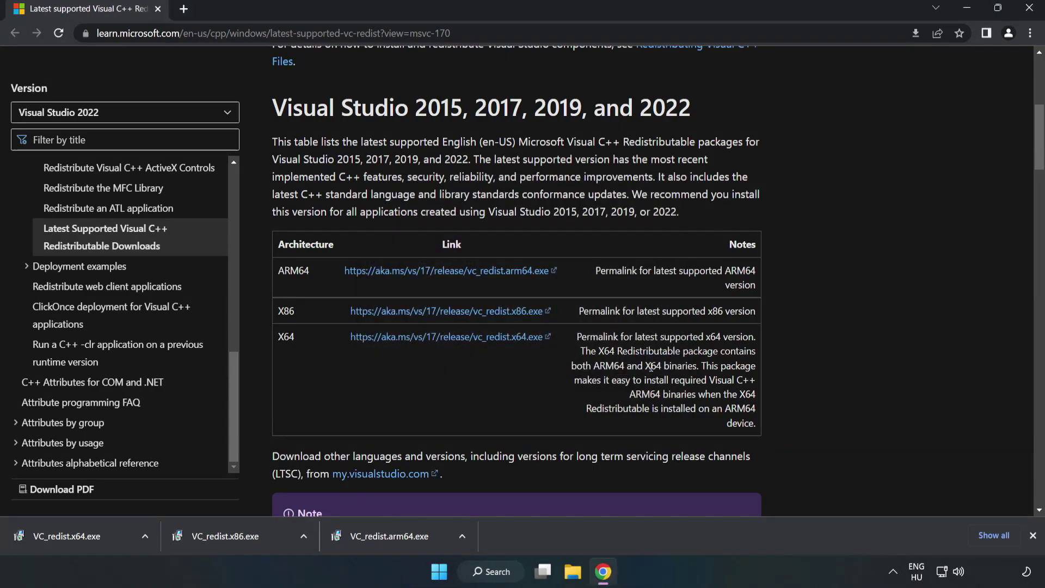
left_click(57, 534)
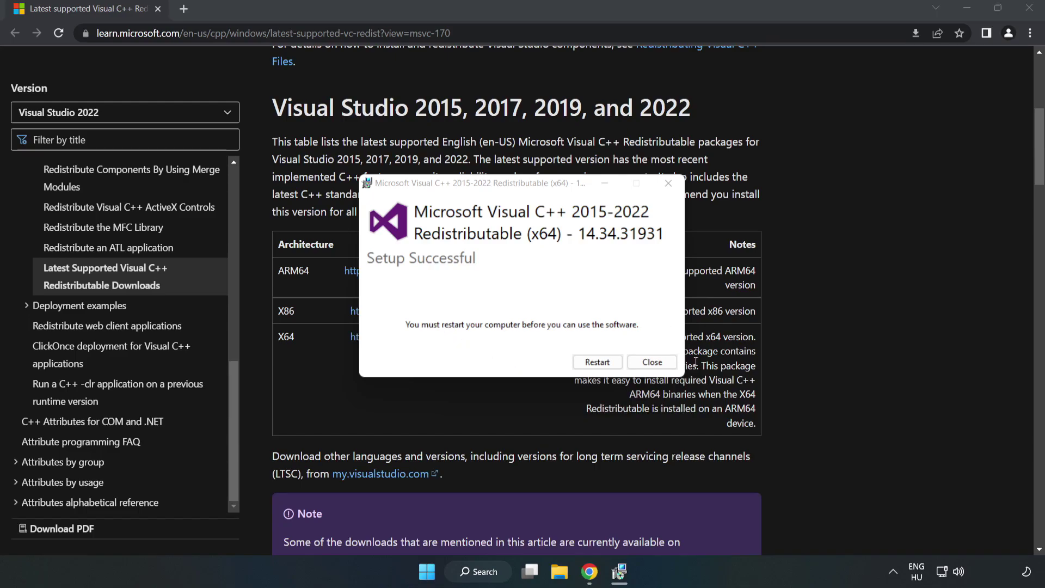
left_click(652, 363)
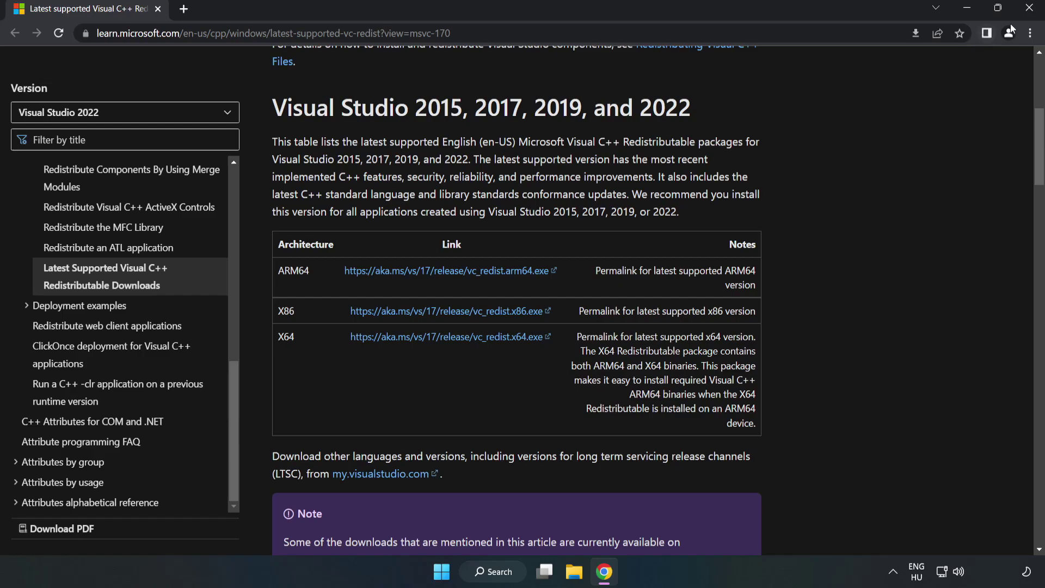
left_click(1029, 9)
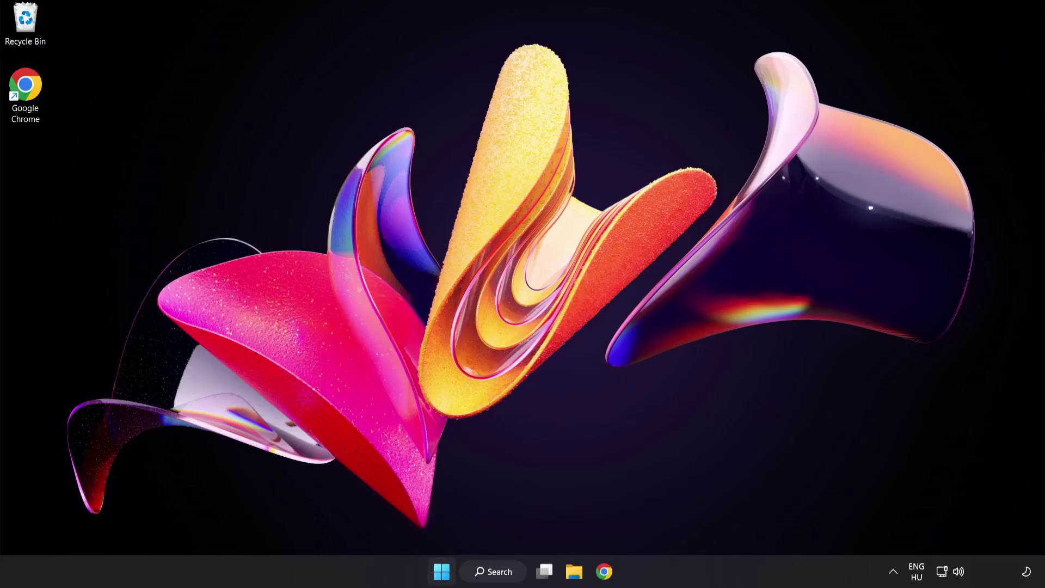
Open the Start menu's power button to list Sleep, Shut down and Restart.
left_click(441, 571)
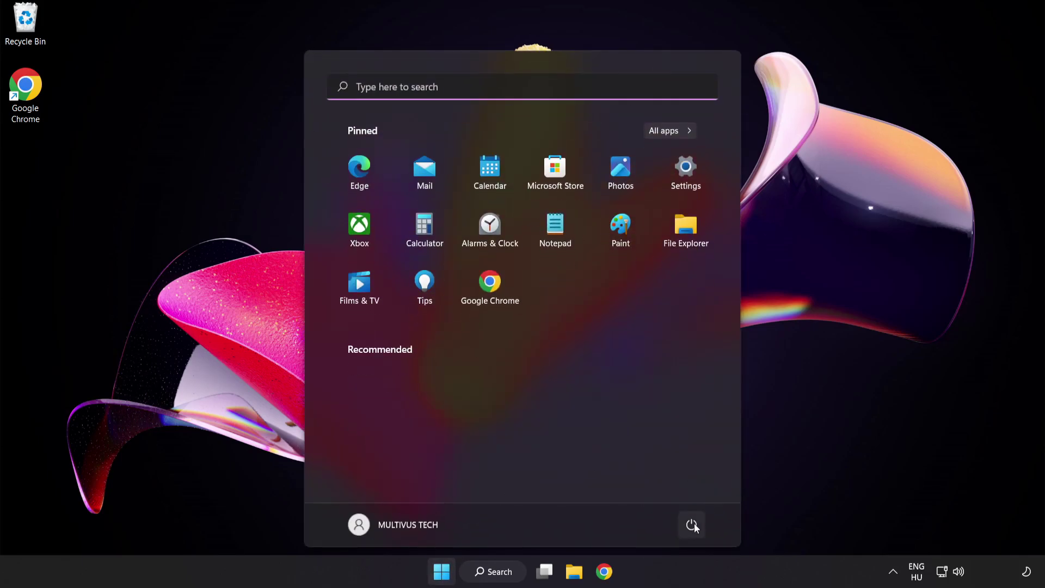
left_click(691, 524)
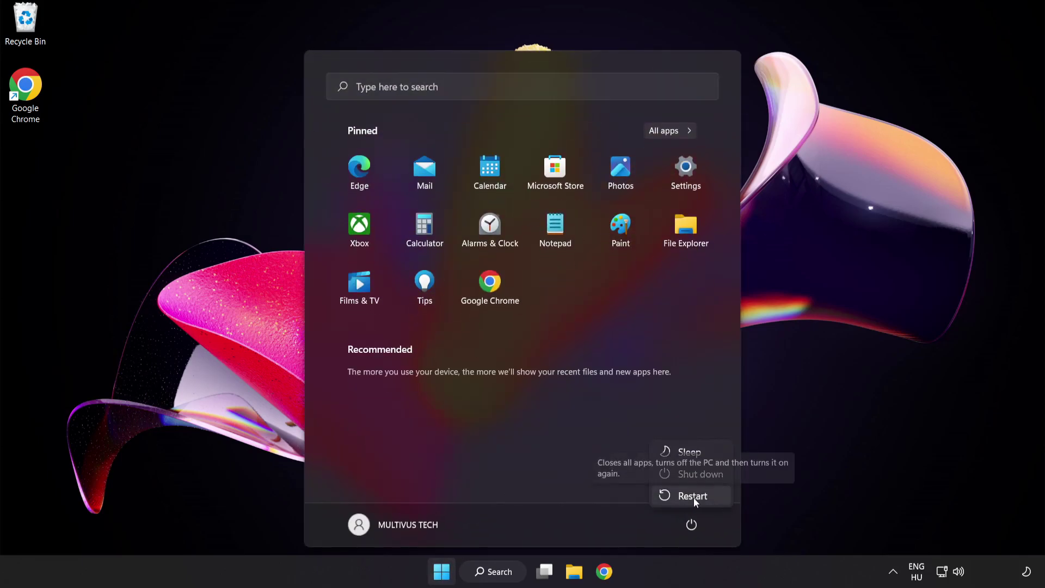